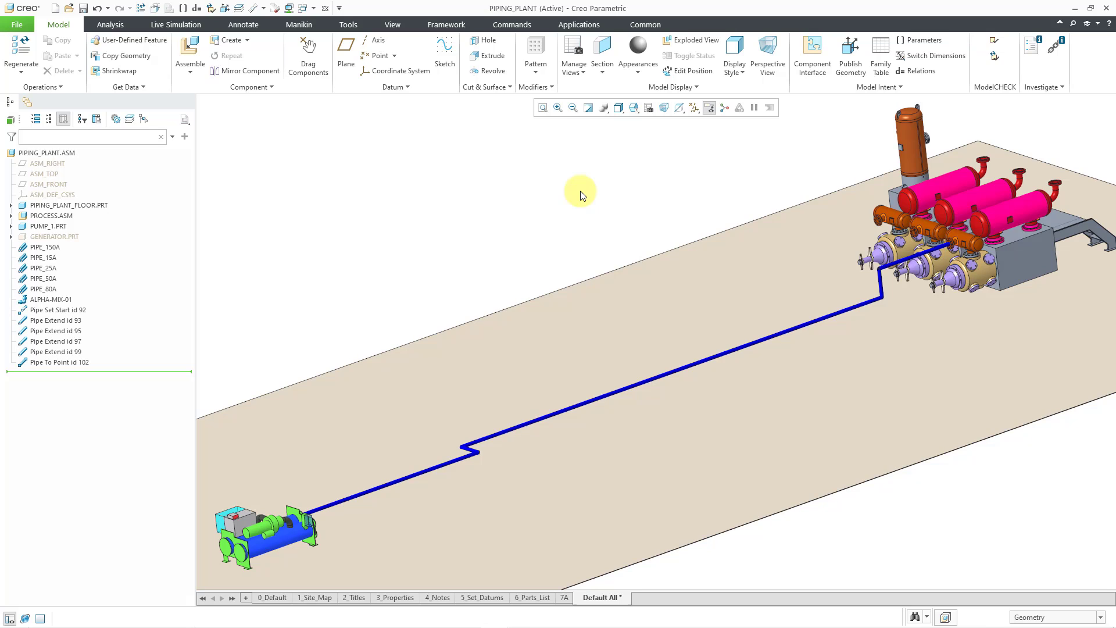
- Show the hidden GENERATOR.PRT component in the piping plant assembly
left_click(71, 236)
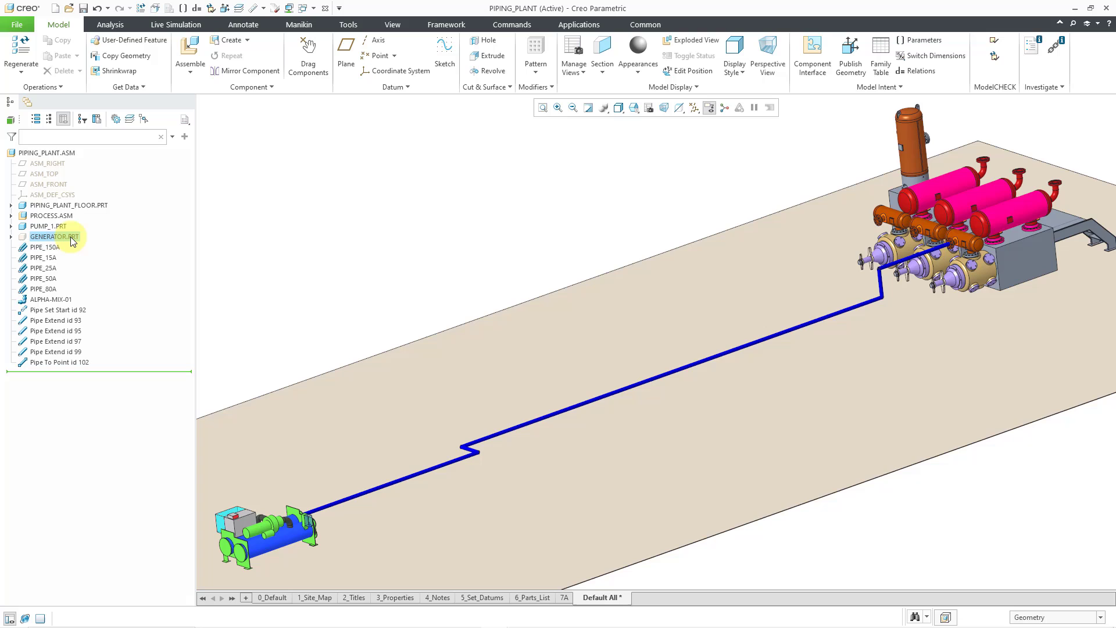
left_click(86, 185)
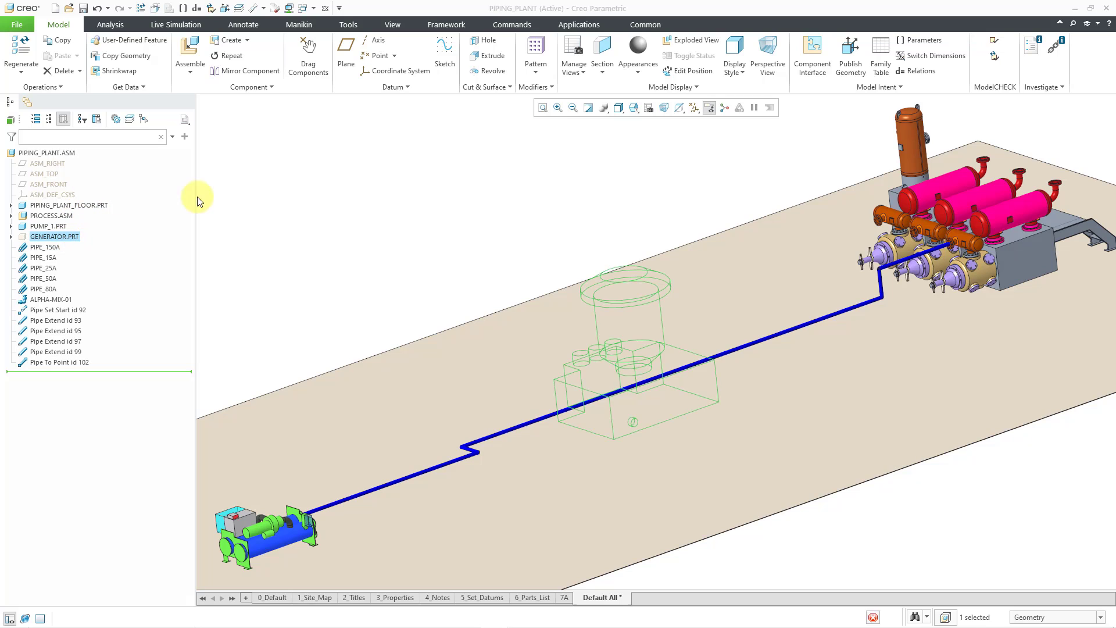
left_click(374, 183)
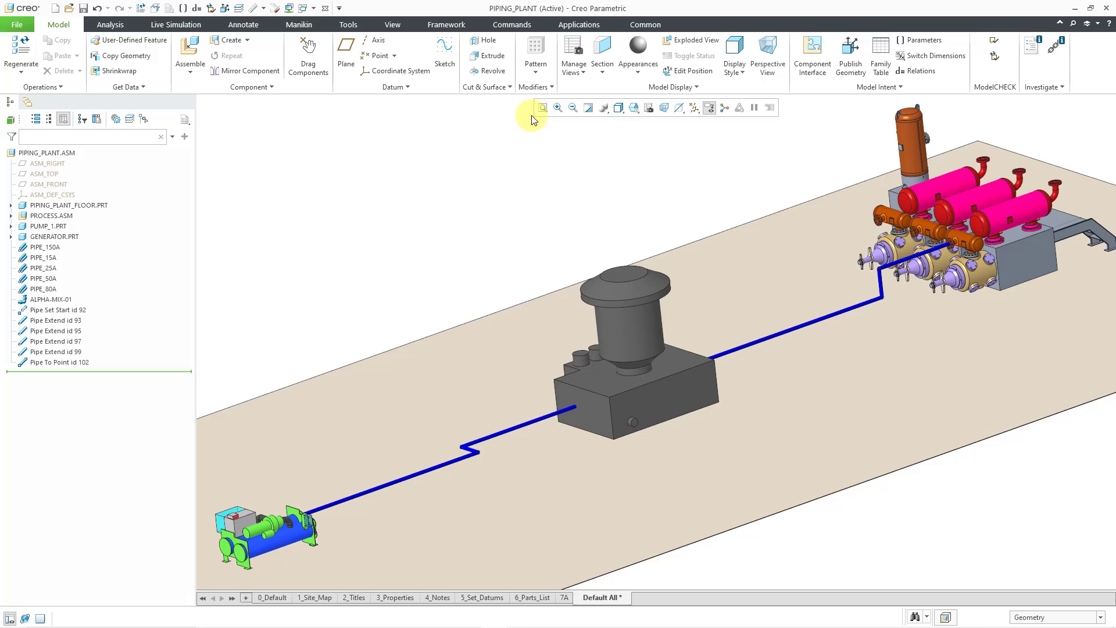
- Enter the Piping application and start routing the ALPHA-MIX-01 pipeline
left_click(584, 27)
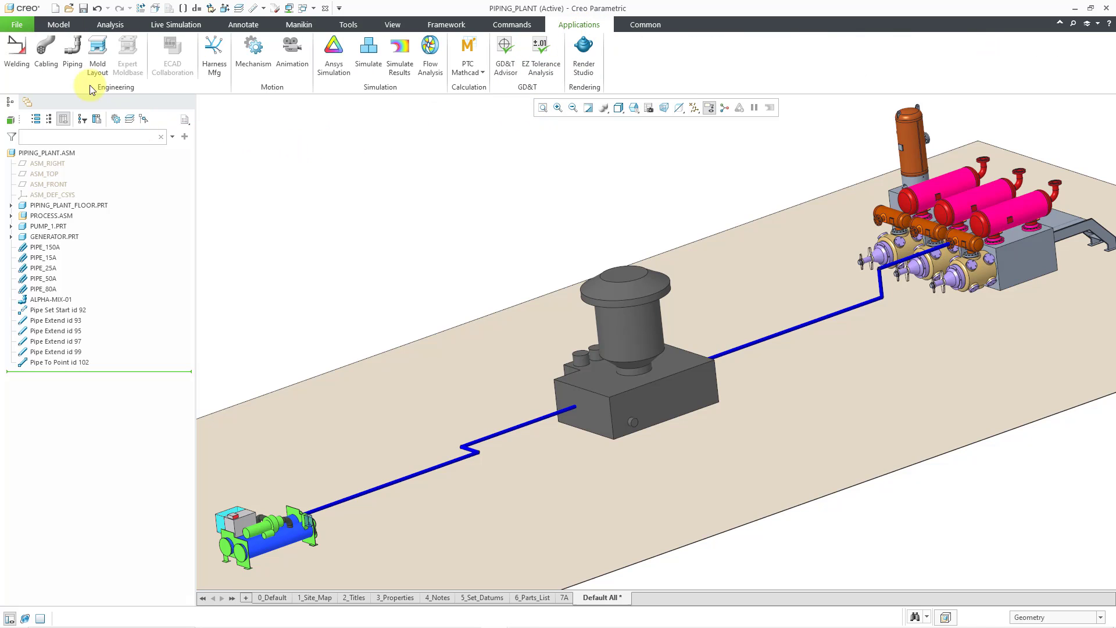
left_click(74, 61)
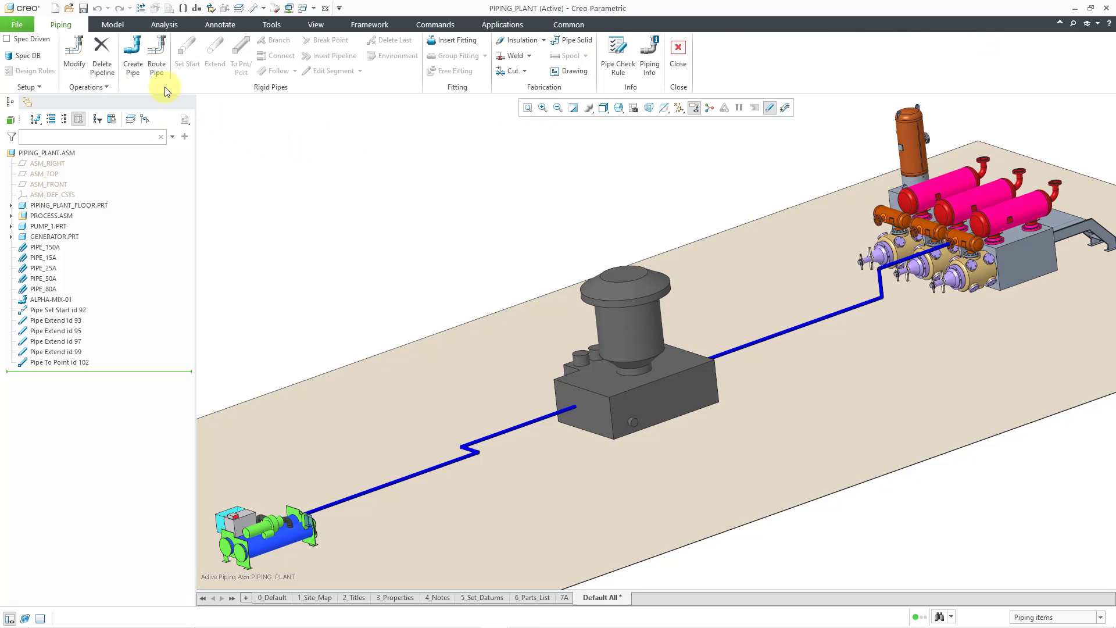
left_click(156, 72)
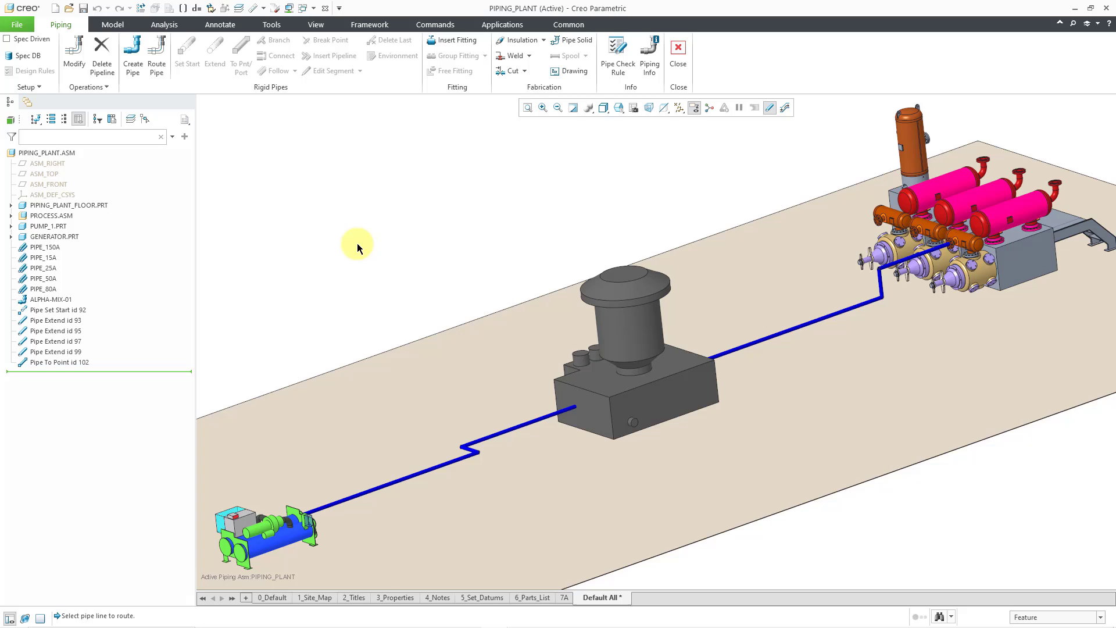
left_click(534, 412)
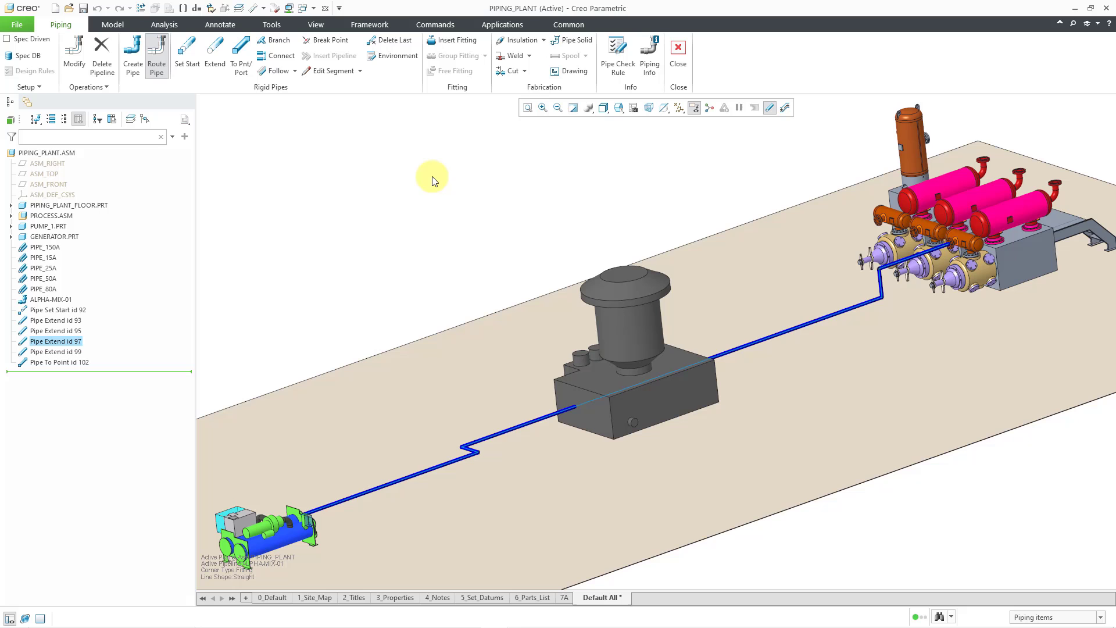
- Add a break point on the long pipe segment through the generator, 4000 from the segment start
left_click(345, 41)
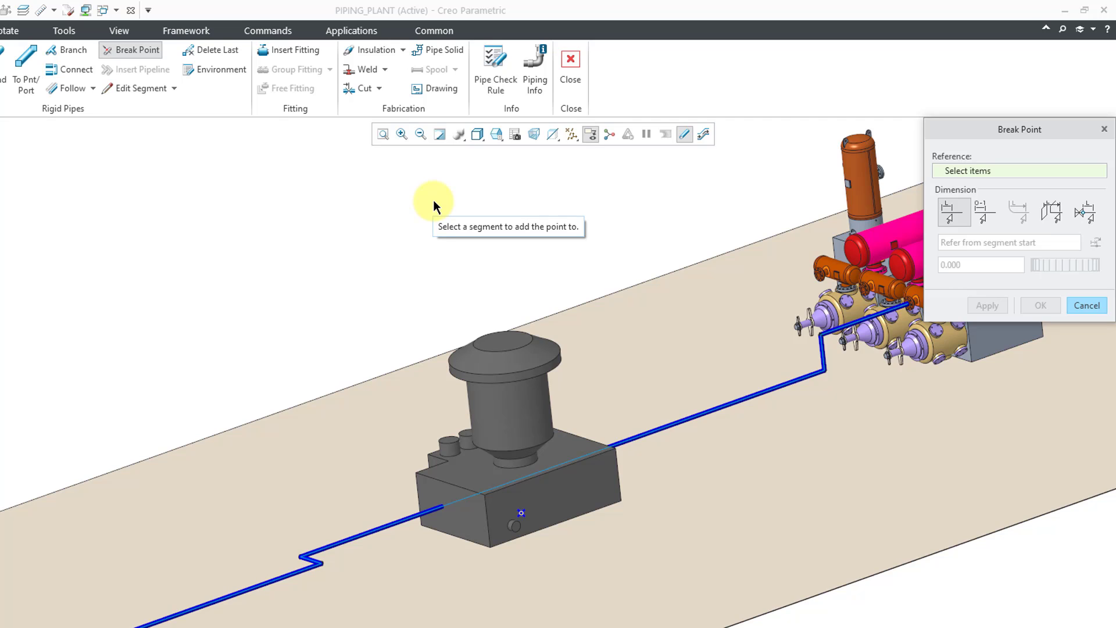
left_click(644, 436)
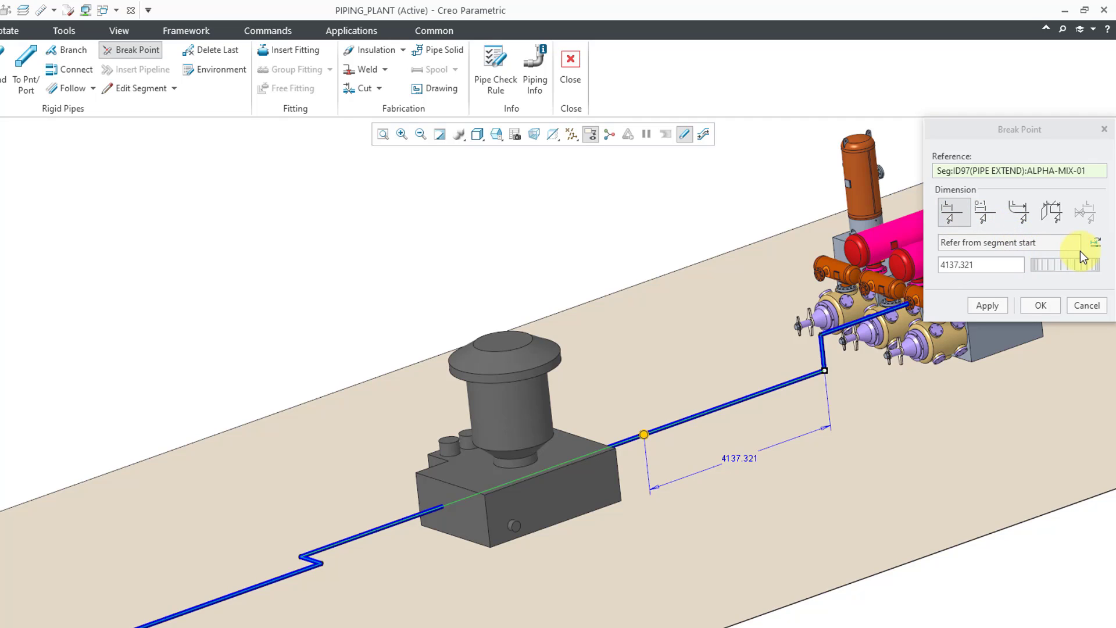
left_click(1095, 244)
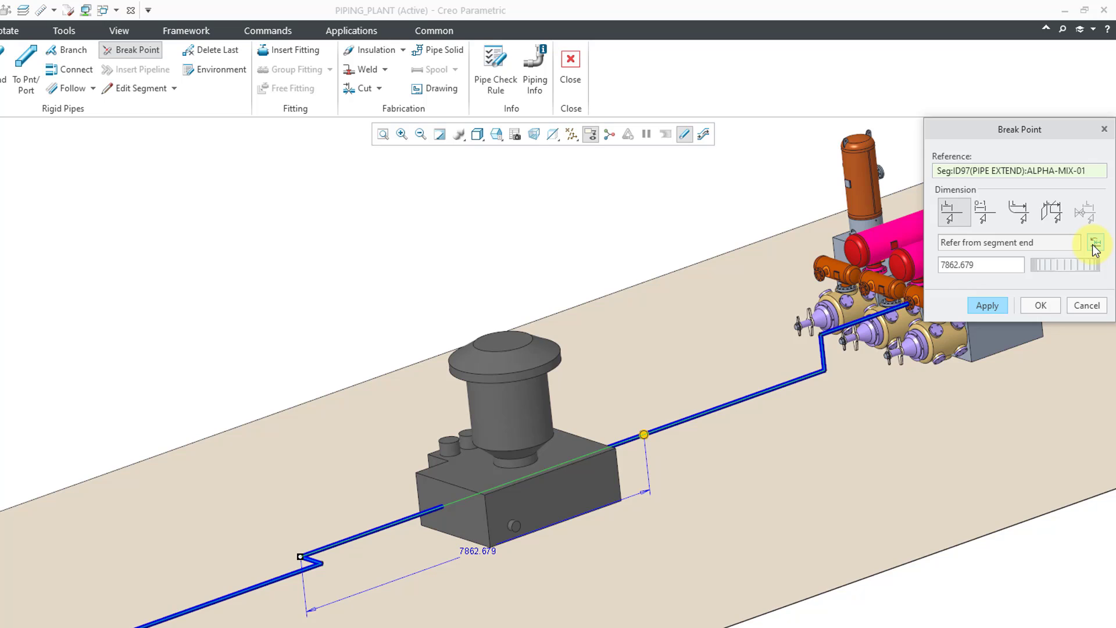
left_click(1095, 244)
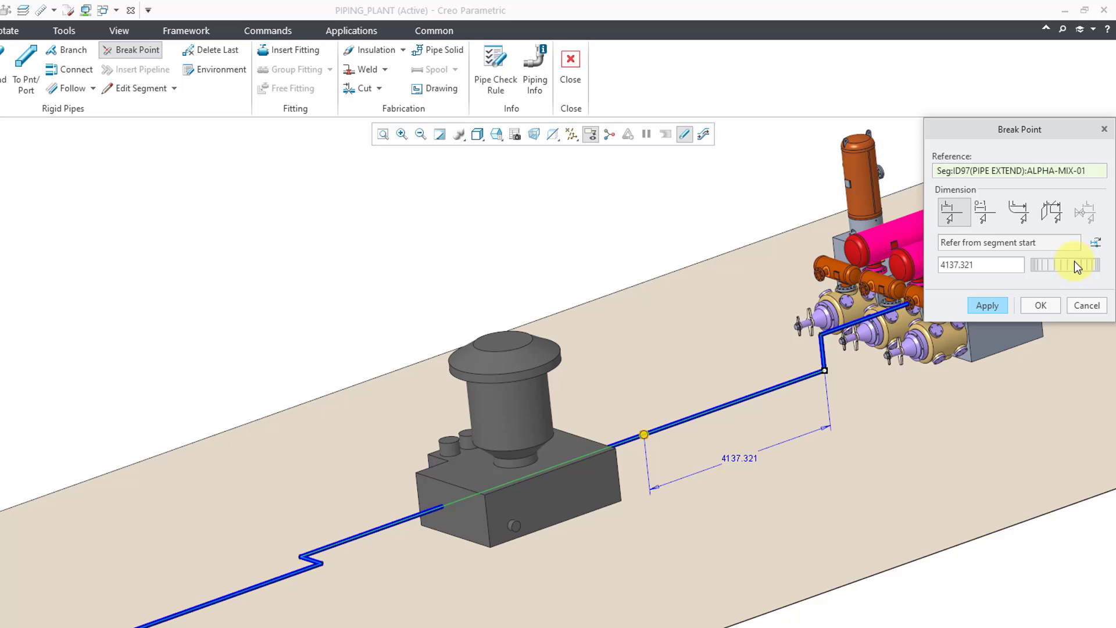
mouse_move(1061, 264)
left_mouse_down()
mouse_move(1076, 264)
mouse_move(1041, 266)
mouse_move(1062, 264)
mouse_move(1053, 264)
left_mouse_up()
mouse_move(657, 429)
left_mouse_down()
mouse_move(697, 428)
mouse_move(654, 430)
mouse_move(664, 430)
left_mouse_up()
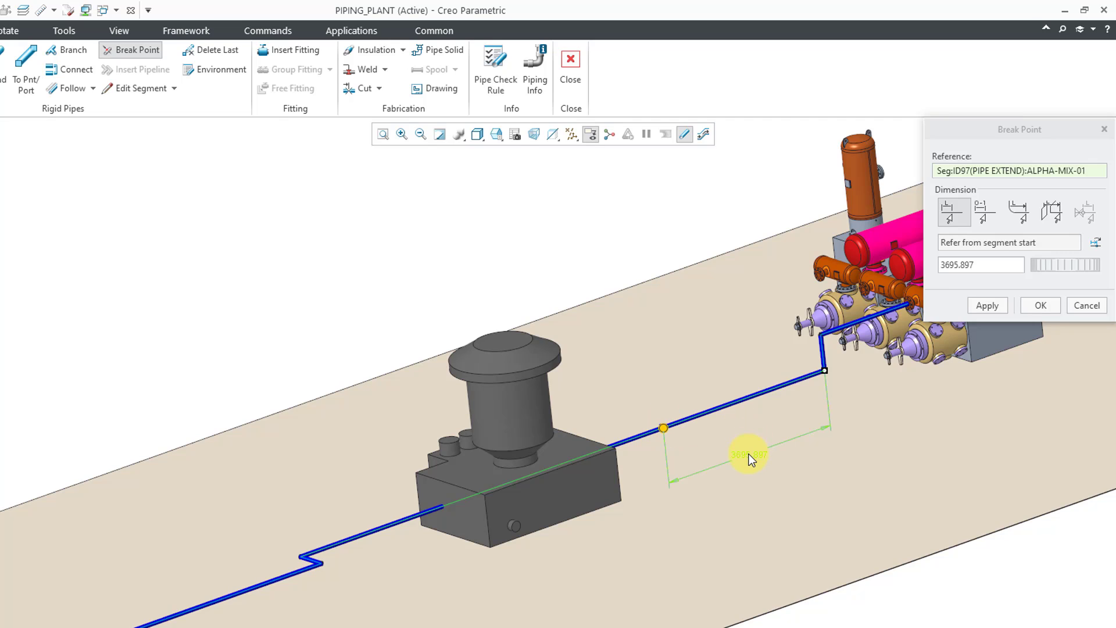
double_click(748, 456)
type("4000")
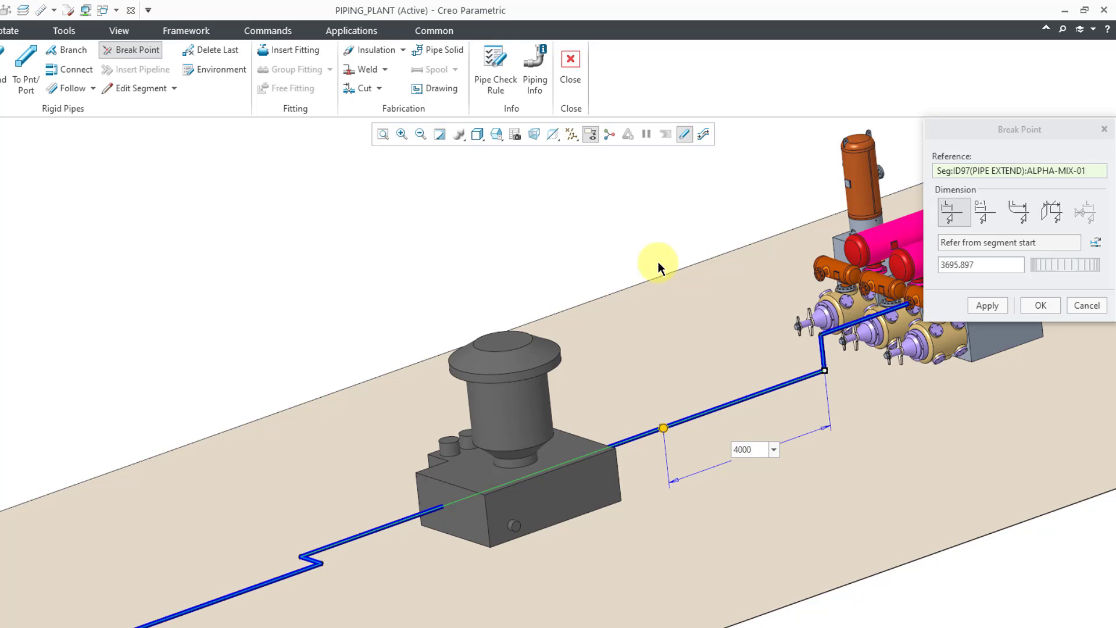
key("Return")
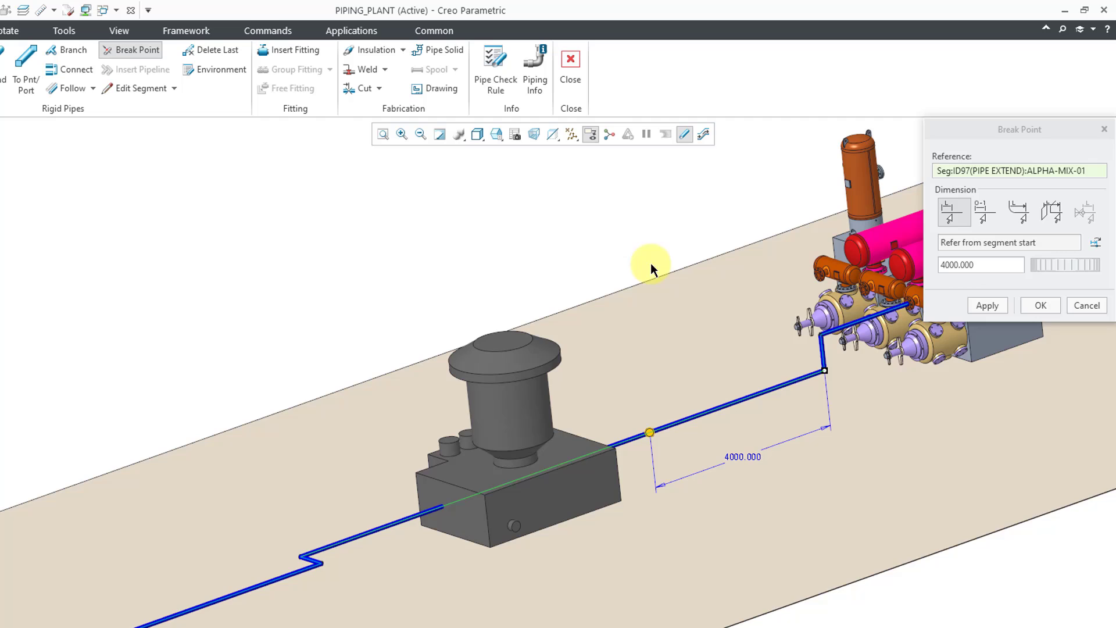
left_click(999, 308)
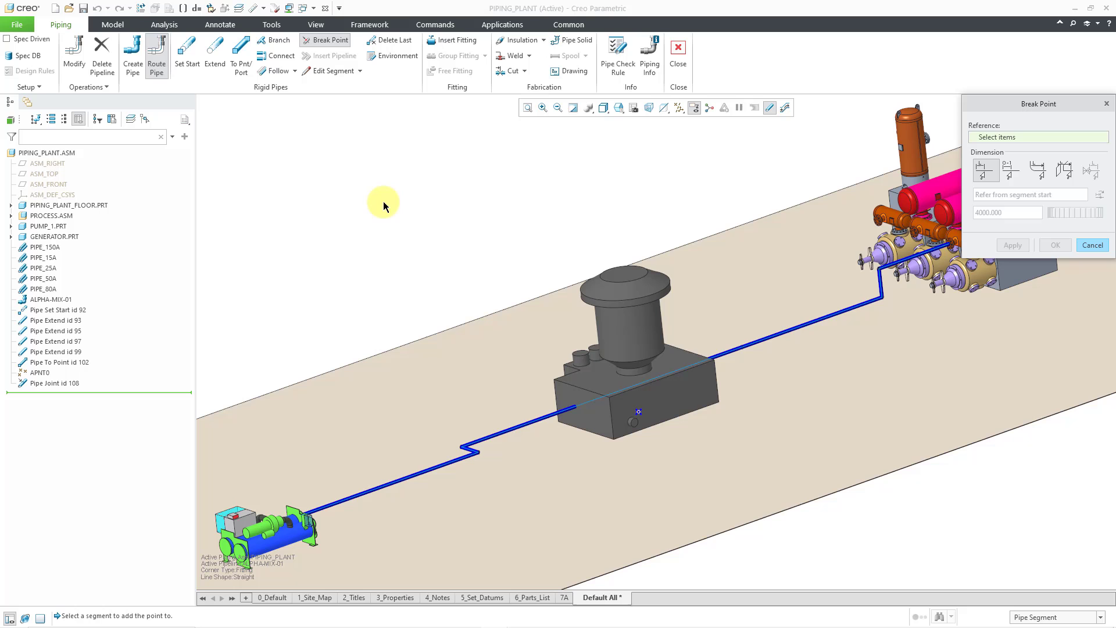
- Place a second break point on the pump side of the generator at length ratio 0.25 from the segment end, and flip its reference to the start
left_click(545, 419)
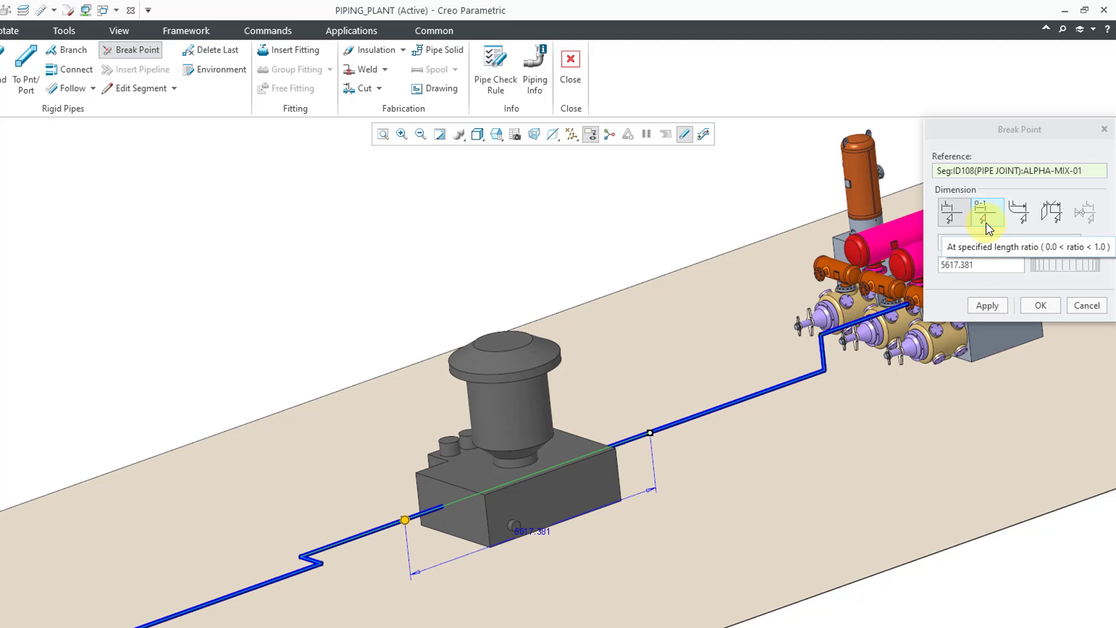
left_click(985, 221)
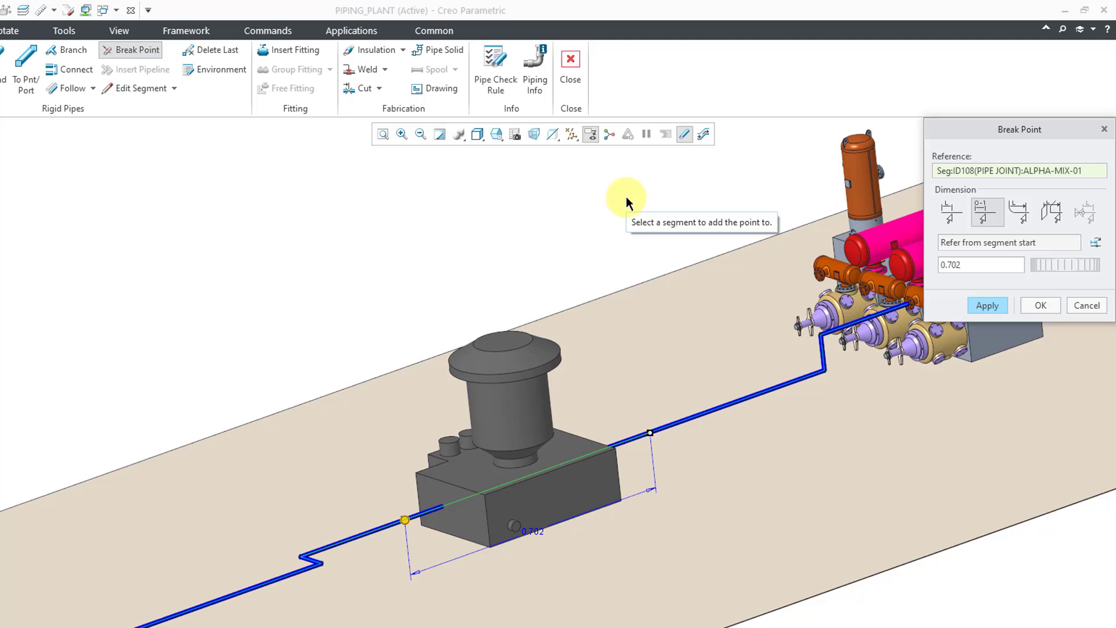
left_click(1095, 243)
left_click_drag(1028, 268, 938, 285)
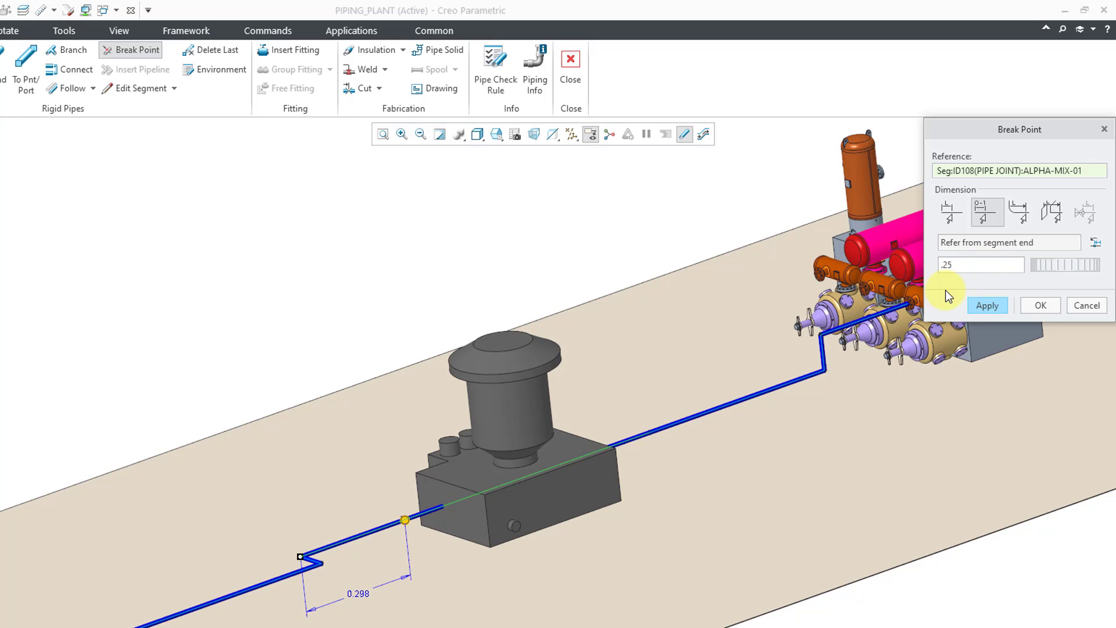
key("Return")
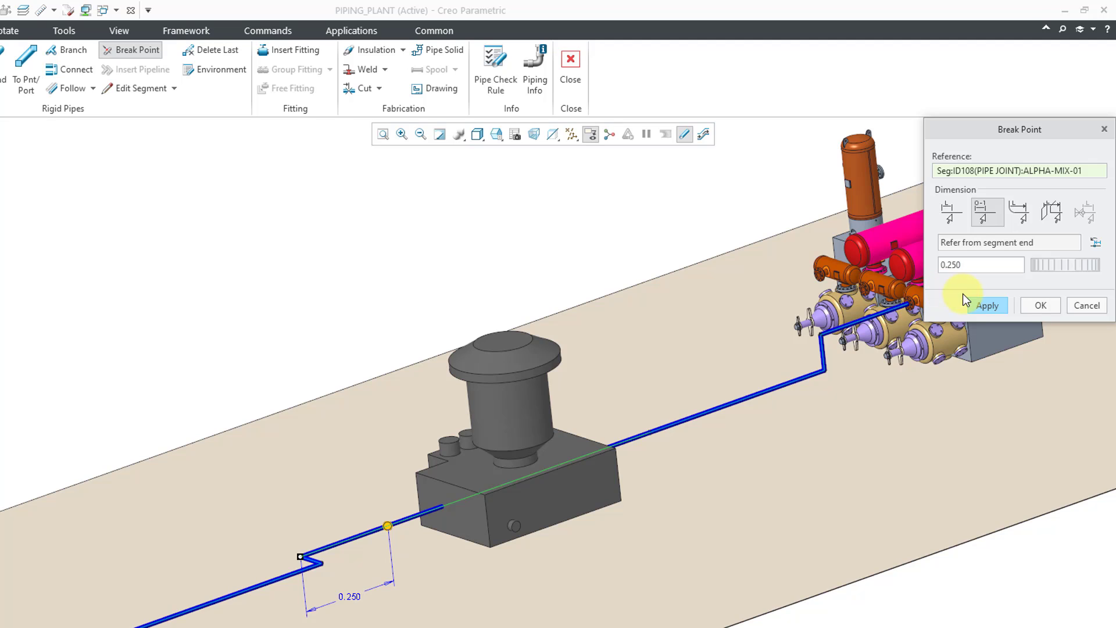
left_click(1095, 243)
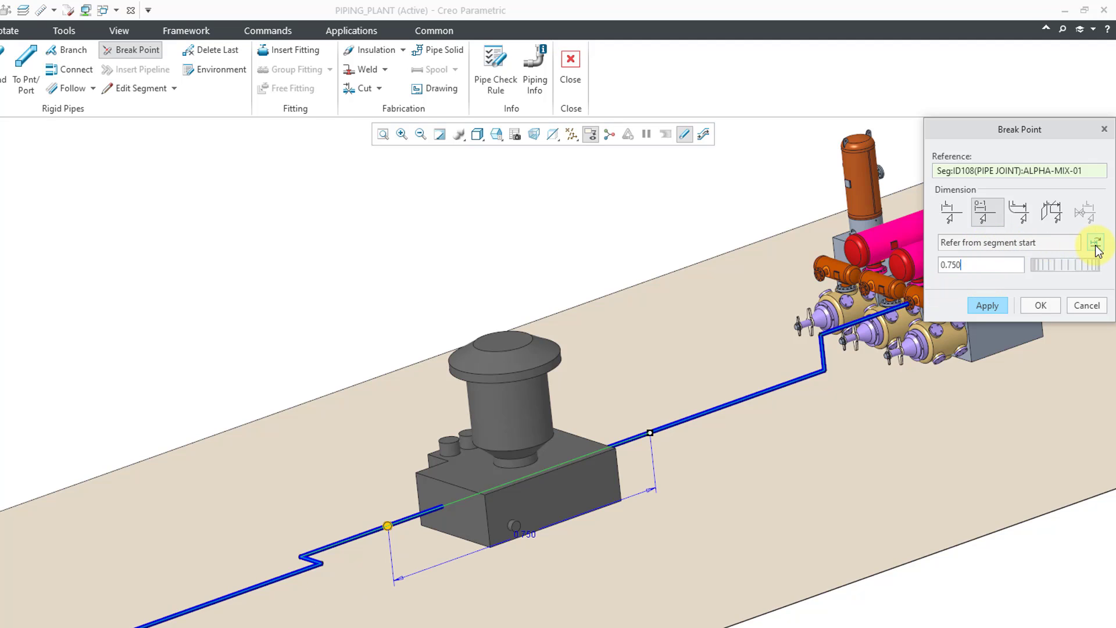
left_click(616, 526)
mouse_move(614, 526)
middle_mouse_down()
mouse_move(624, 520)
mouse_move(615, 507)
middle_mouse_up()
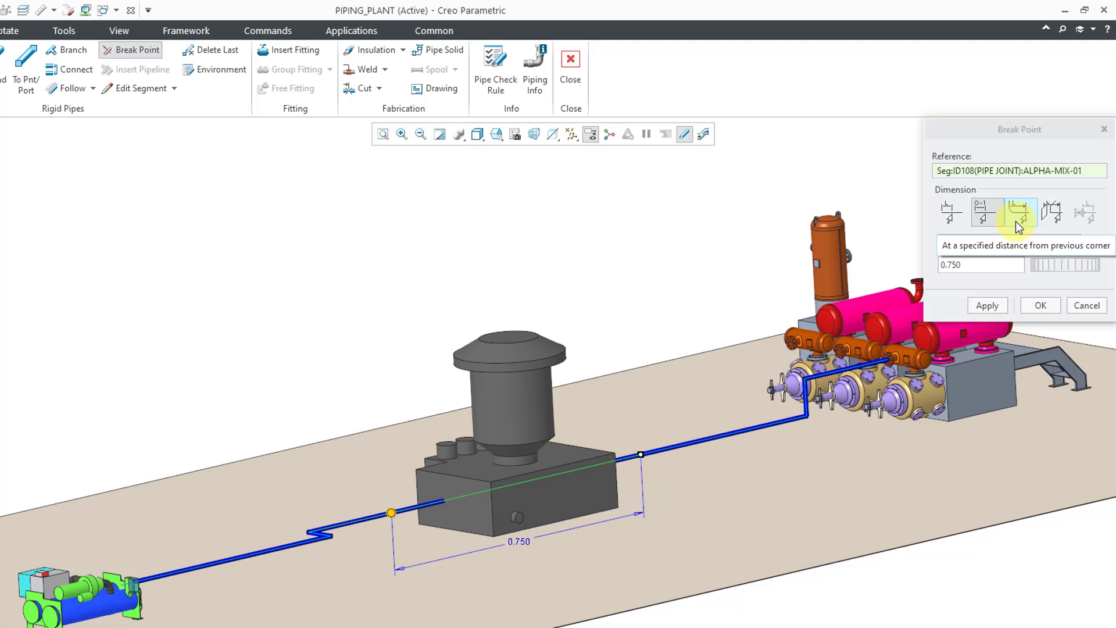
- Dimension the second break point from the generator's pump-side face at an offset of 1000 and finish adding break points
left_click(1045, 222)
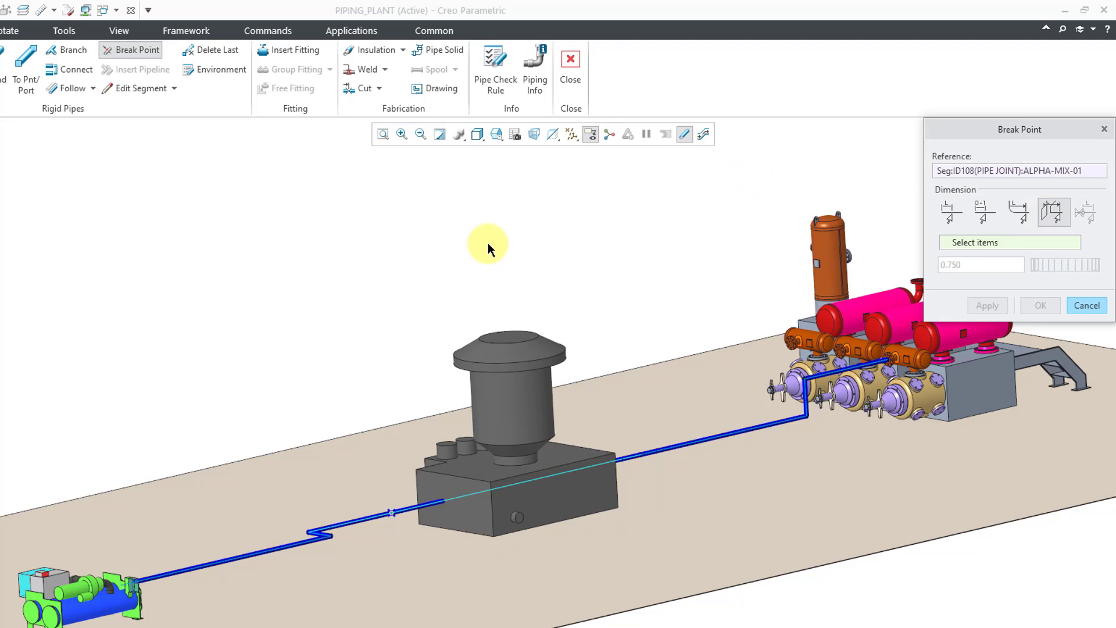
left_click(437, 497)
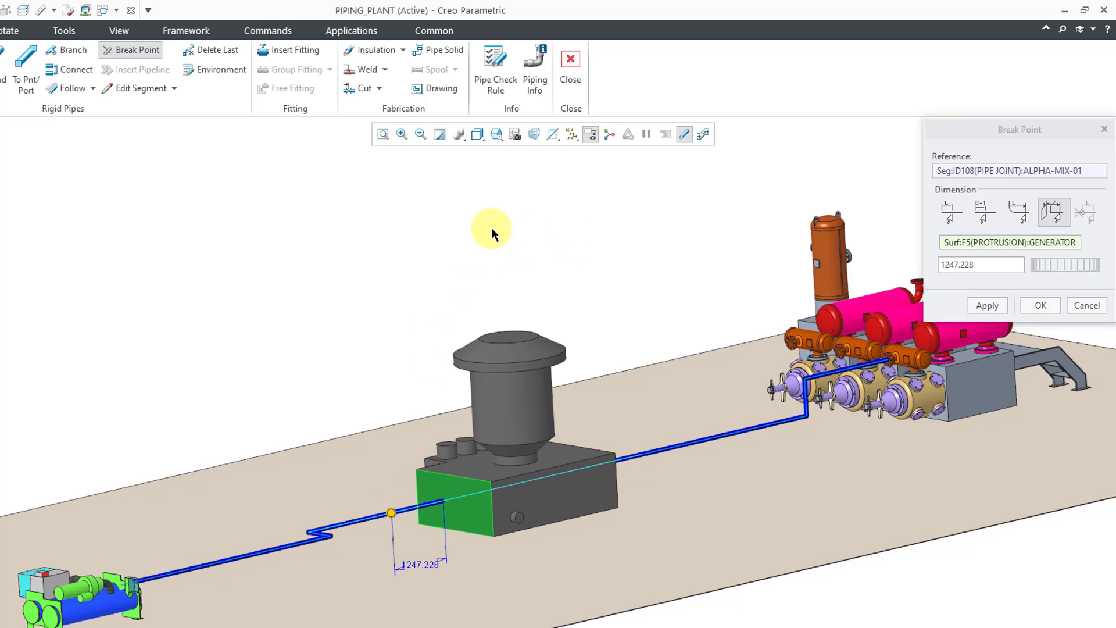
double_click(427, 566)
type("1000")
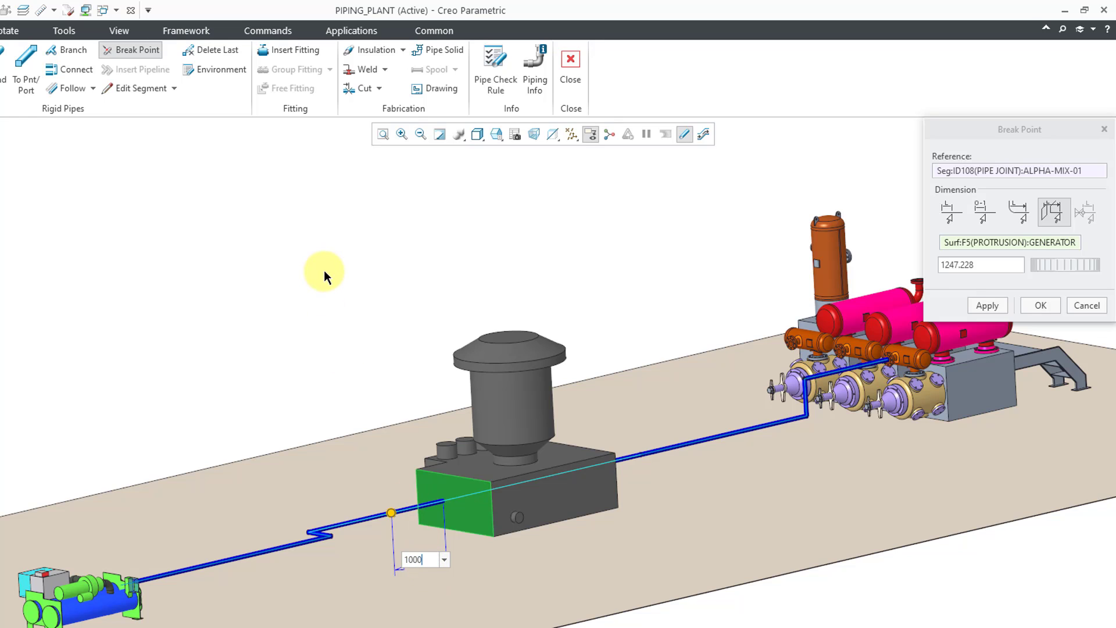
key("Return")
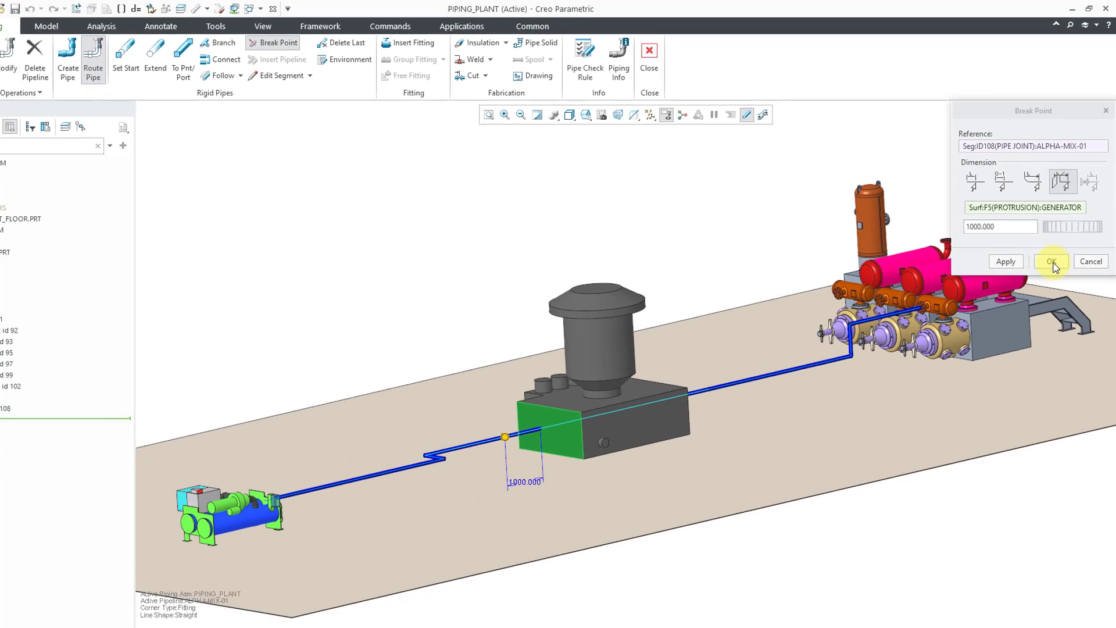
left_click(1051, 262)
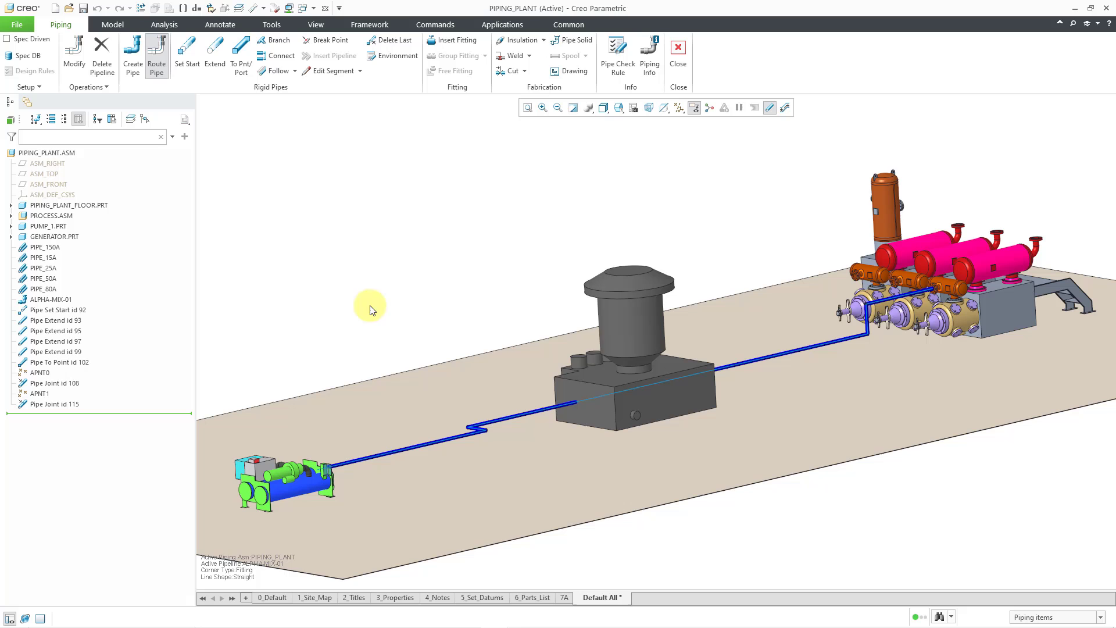
- Move the pipe segment between the two break points about 1907 along the X axis, out around the generator
middle_click_drag(680, 246, 613, 175)
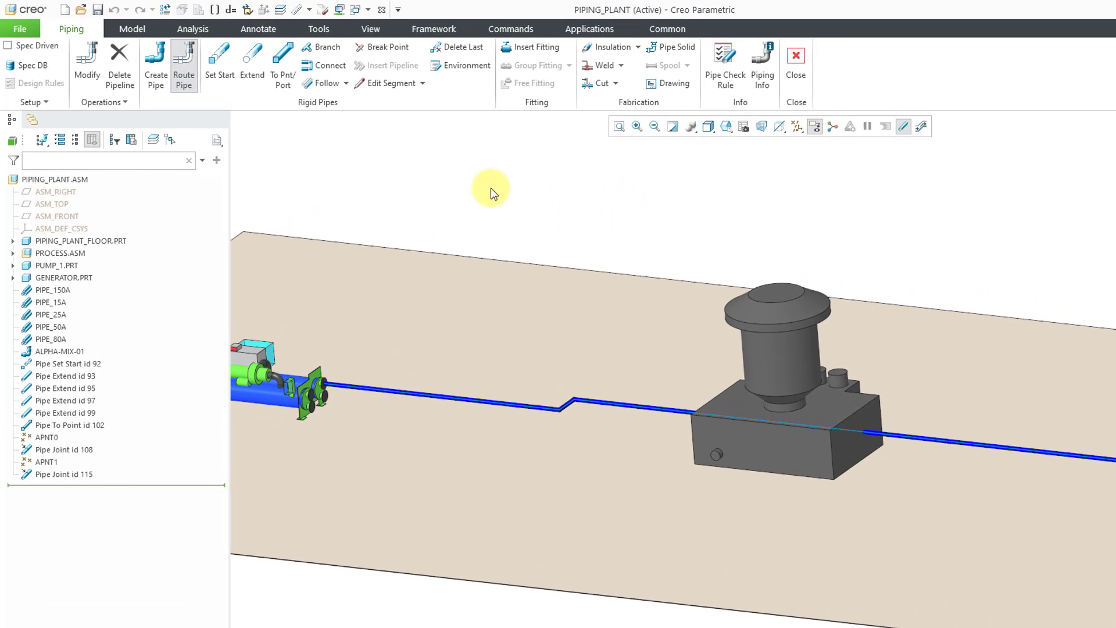
left_click(422, 85)
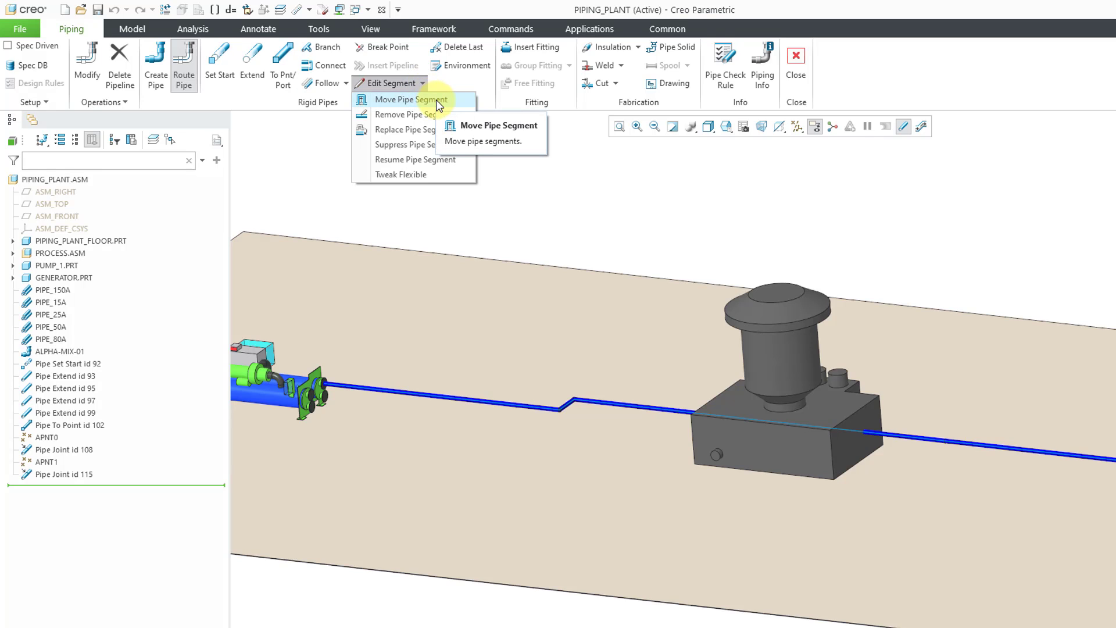
left_click(436, 99)
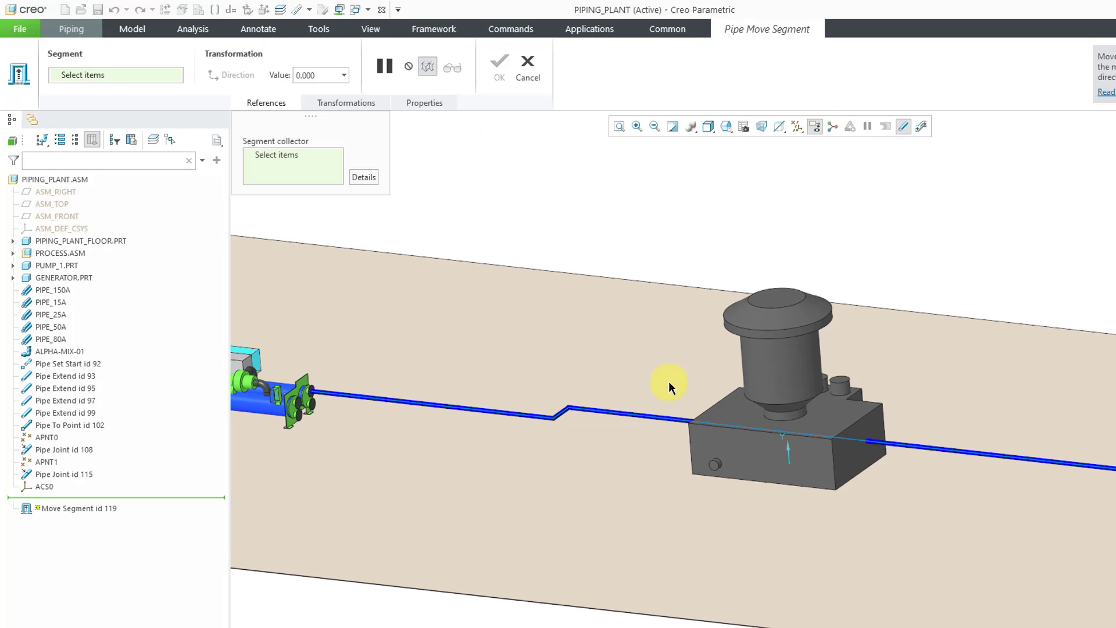
left_click(684, 424)
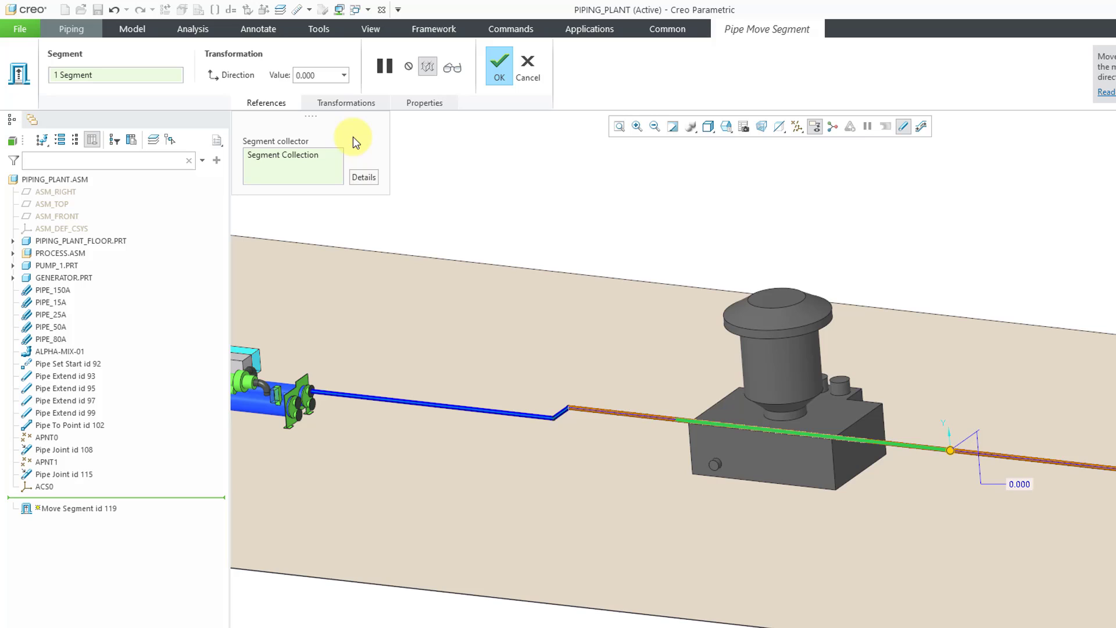
left_click(356, 106)
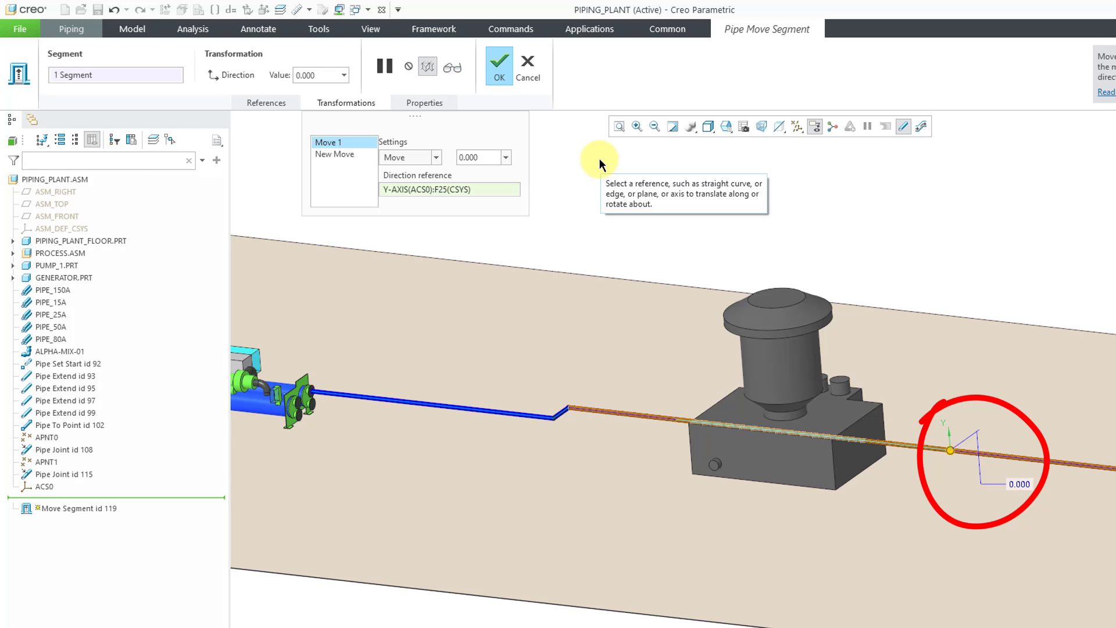
left_click(238, 75)
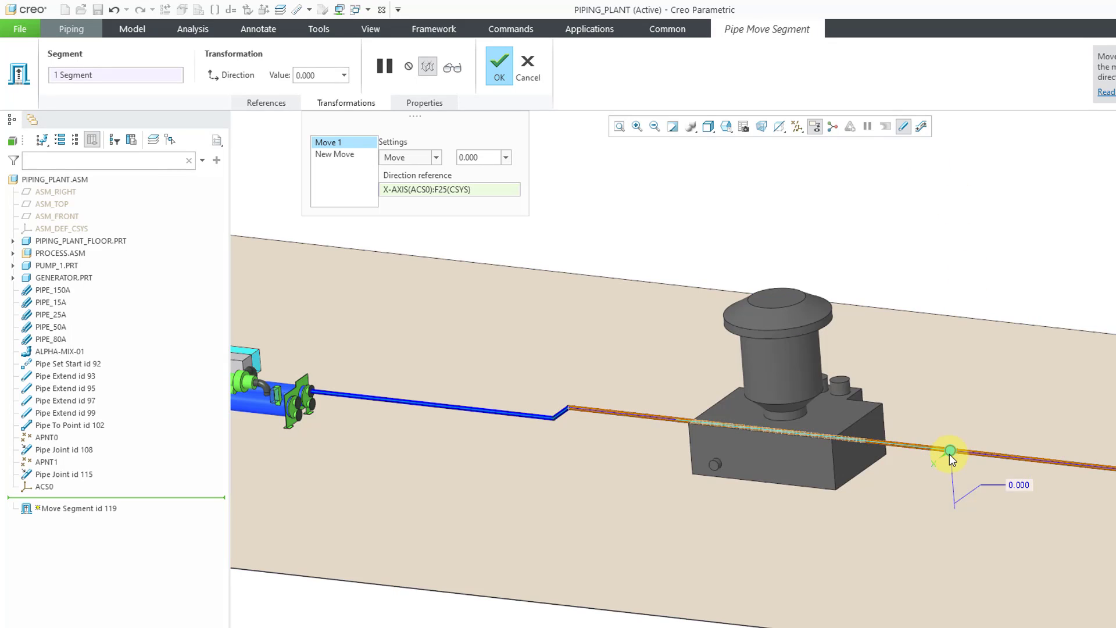
left_click_drag(950, 451, 903, 475)
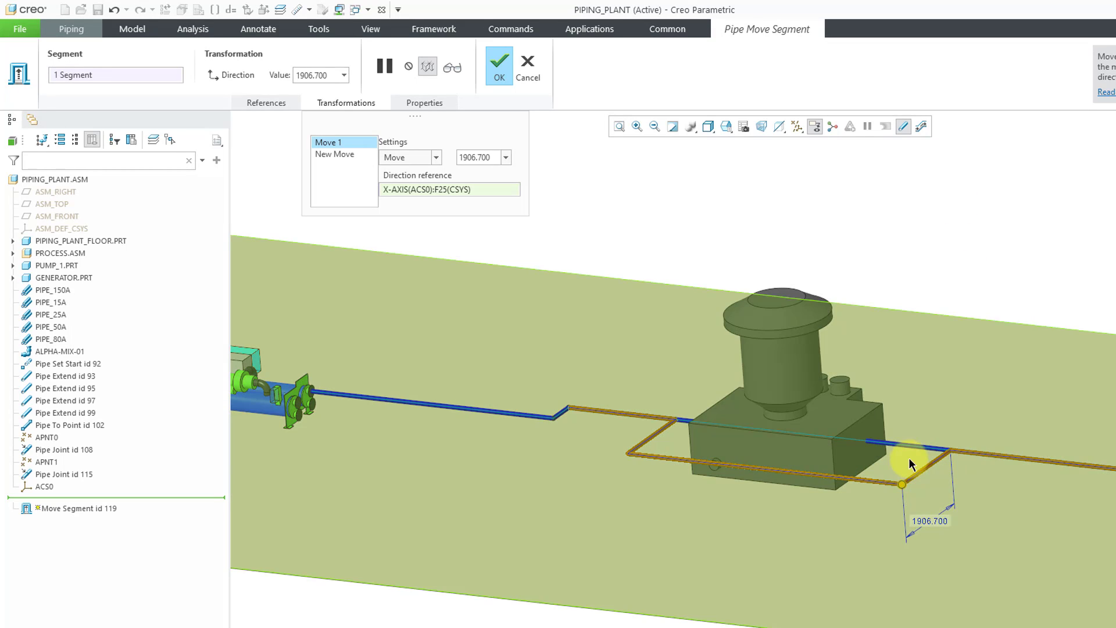
middle_click_drag(905, 479, 909, 477)
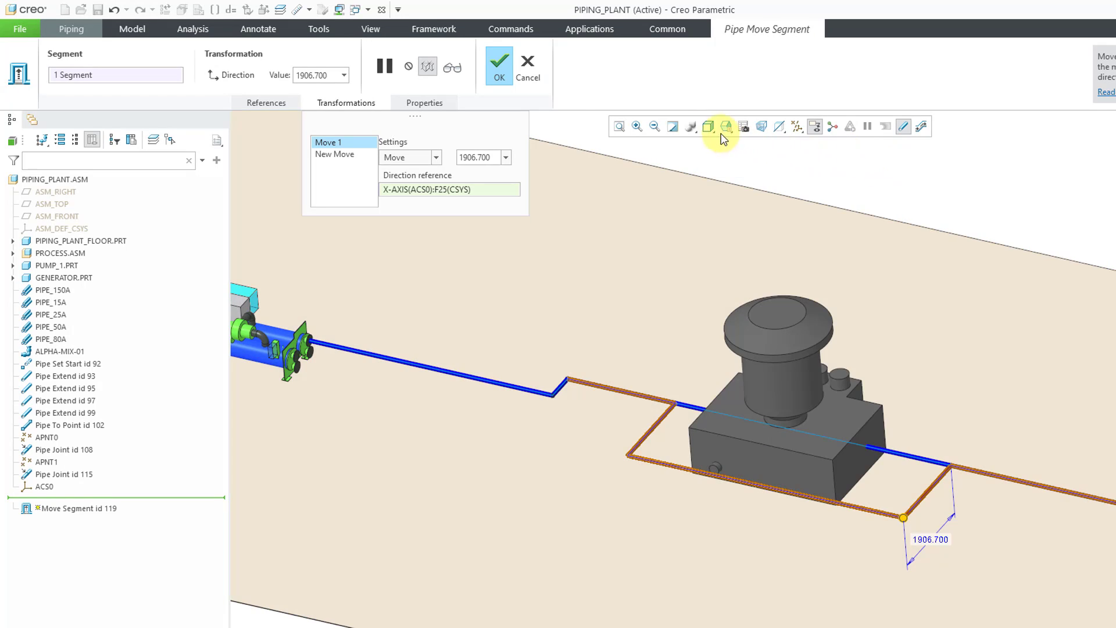
- Turn off preselection highlighting in the Creo Parametric selection options and apply the change
left_click(22, 29)
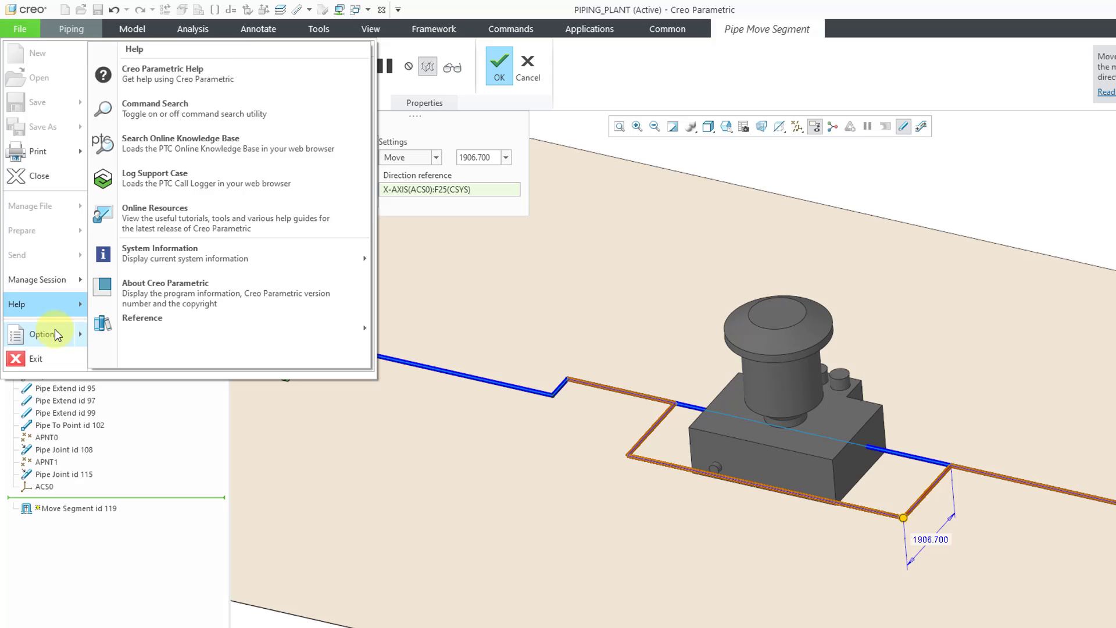
mouse_move(55, 330)
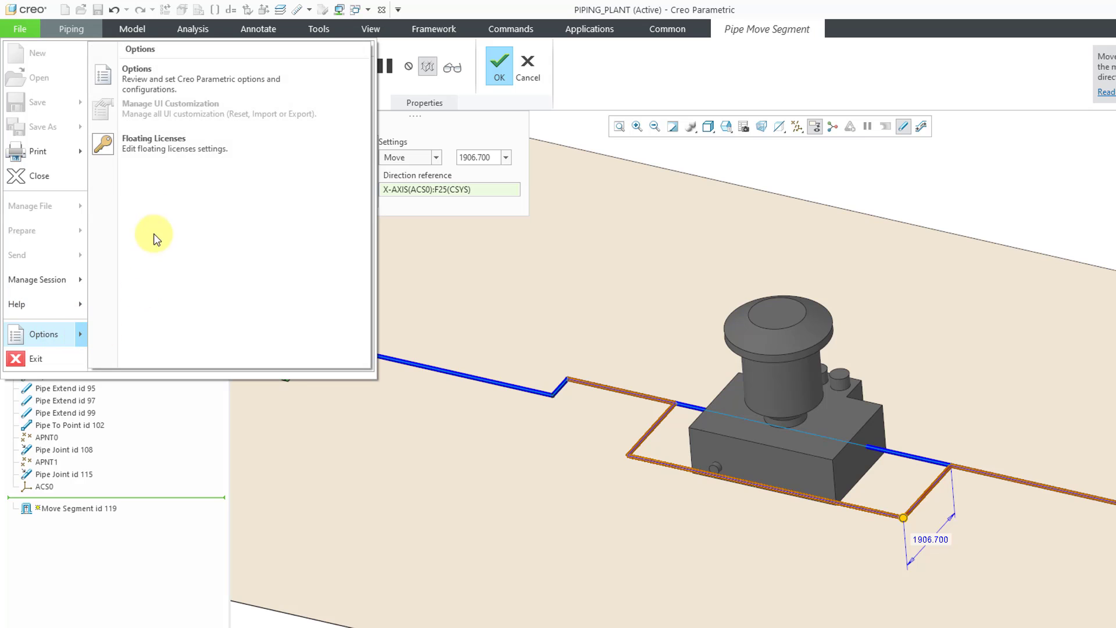
left_click(176, 81)
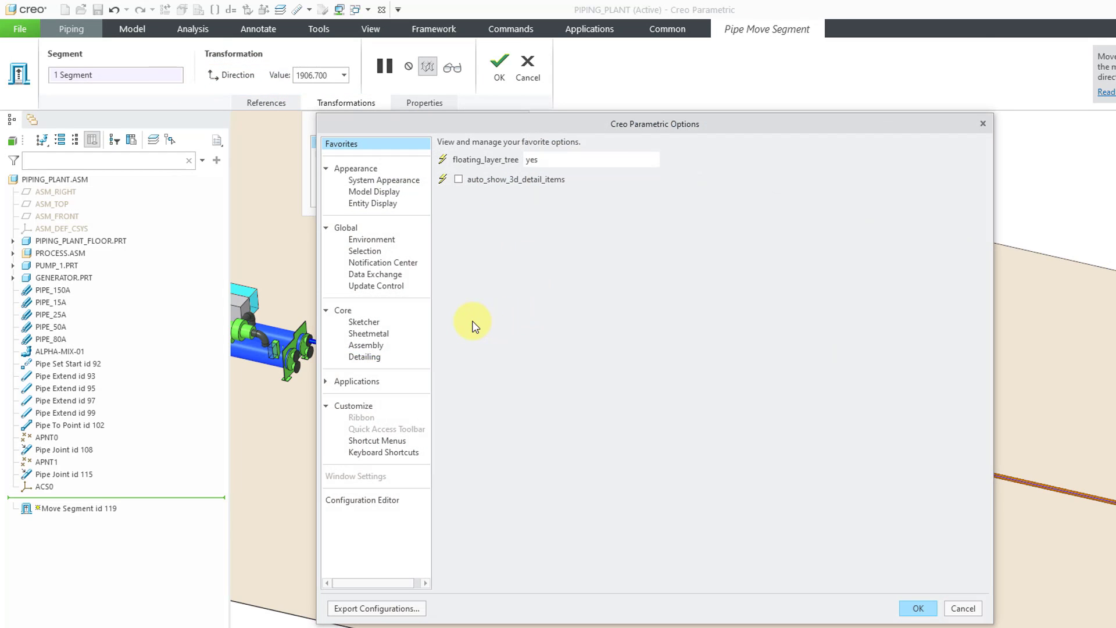
left_click(365, 251)
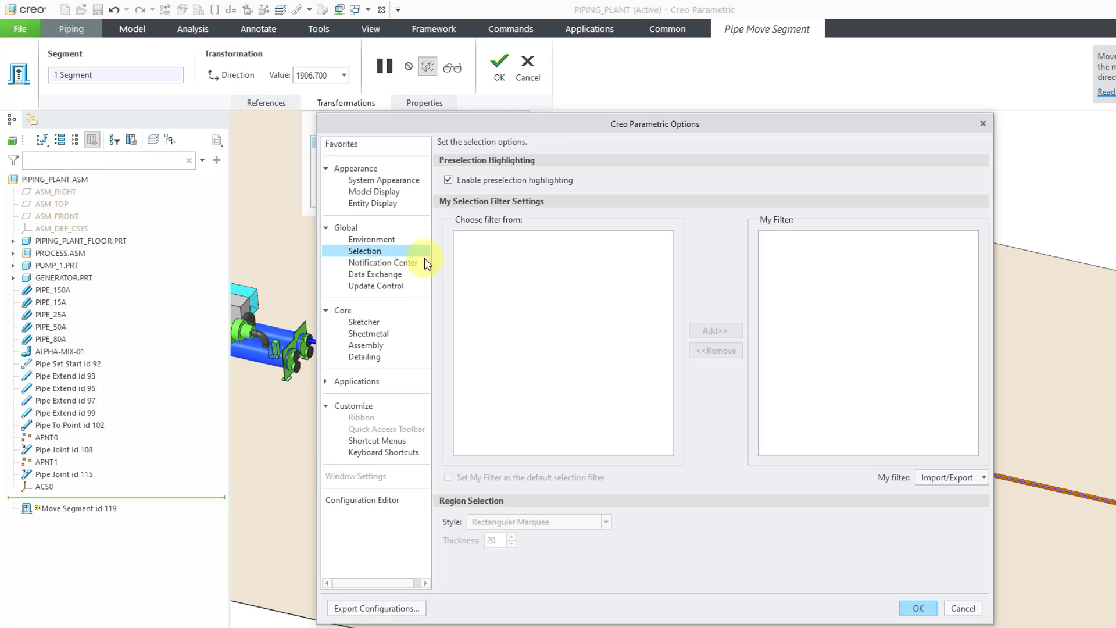
left_click(448, 180)
left_click(917, 608)
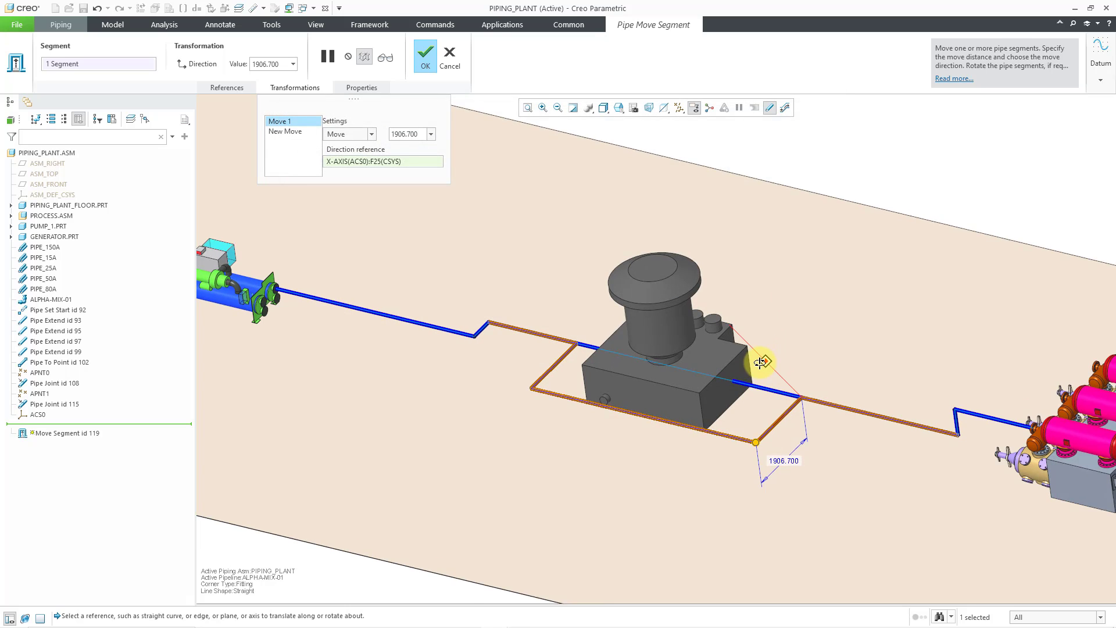
- Set the segment's move distance along the X axis to 2000
middle_click_drag(760, 362, 761, 465)
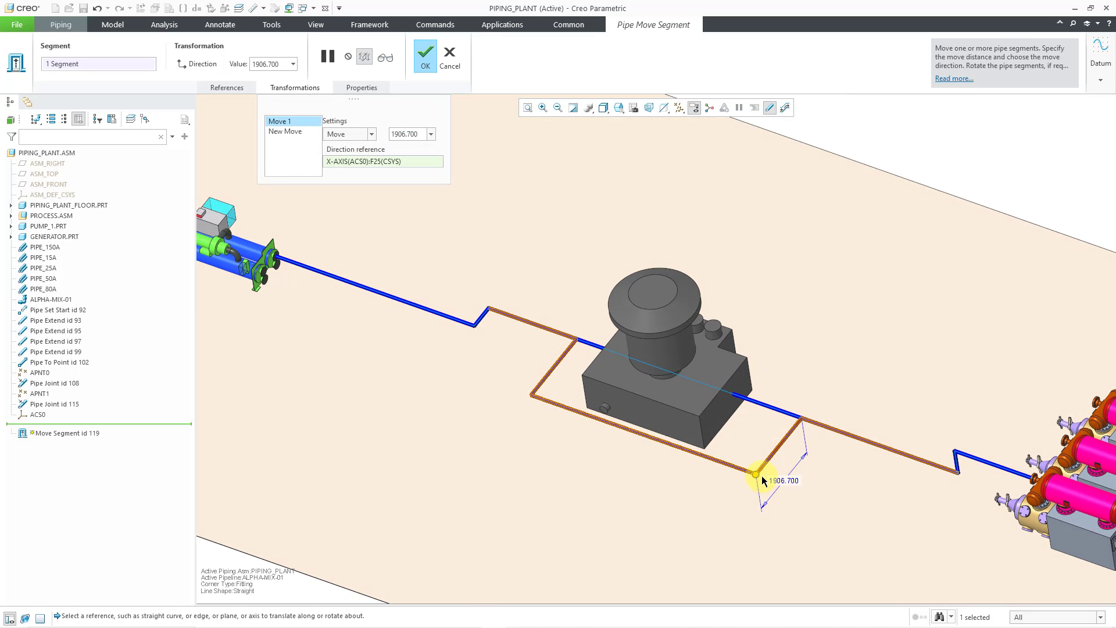
mouse_move(757, 477)
left_mouse_down()
mouse_move(703, 523)
mouse_move(737, 463)
mouse_move(730, 480)
mouse_move(747, 485)
left_mouse_up()
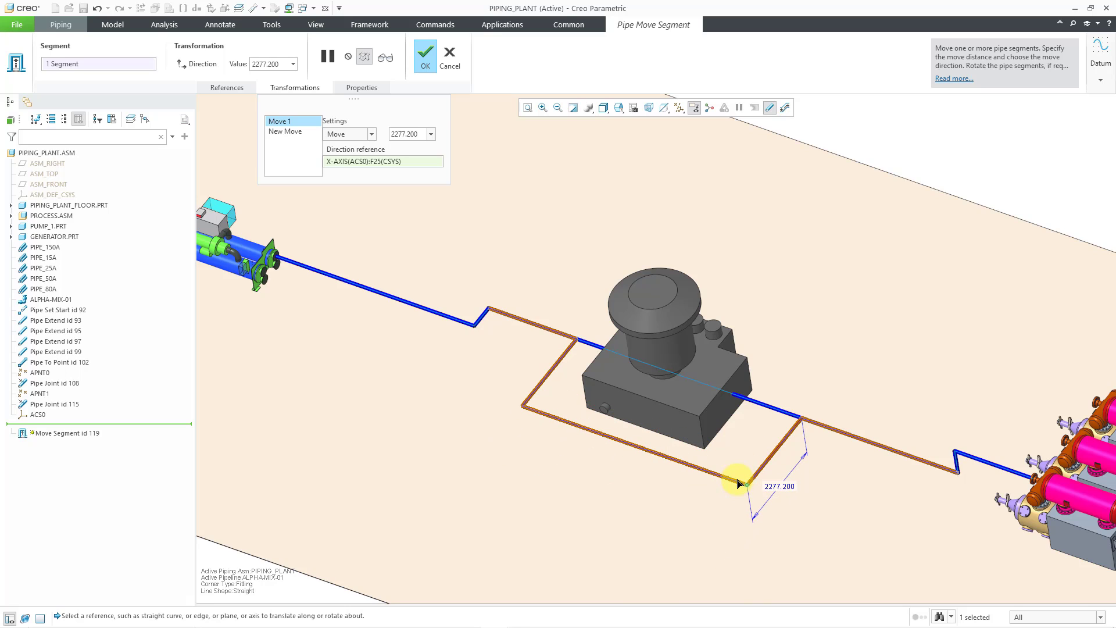
double_click(781, 487)
type("2000")
key("Return")
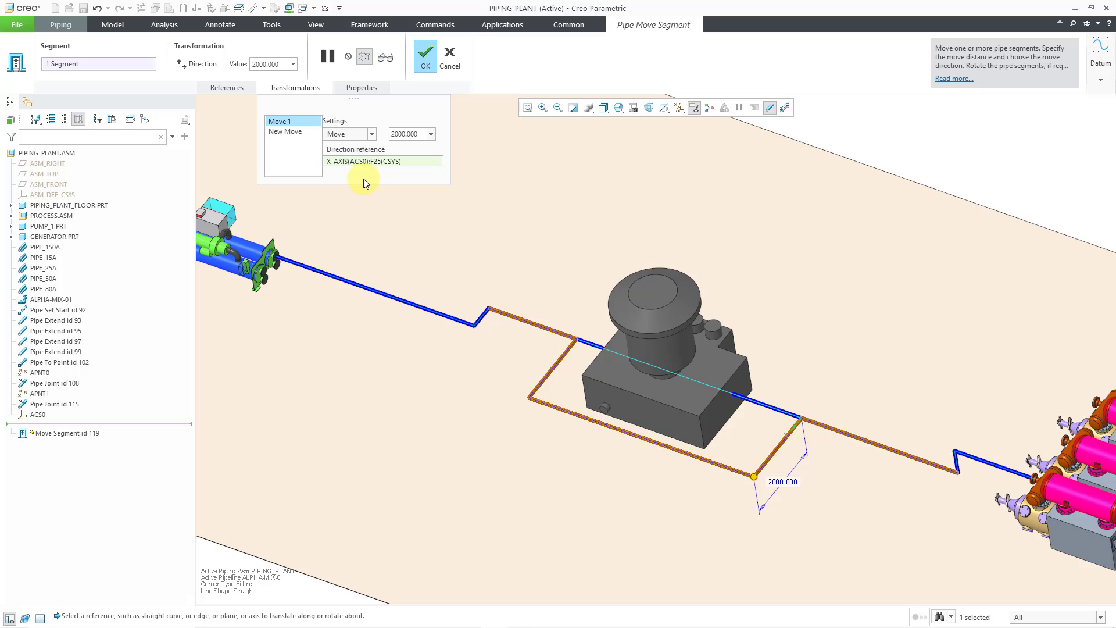
- Try a second transformation that rotates the moved segment 16 degrees about the Y axis of ACS0, and delete that transformation
left_click(279, 133)
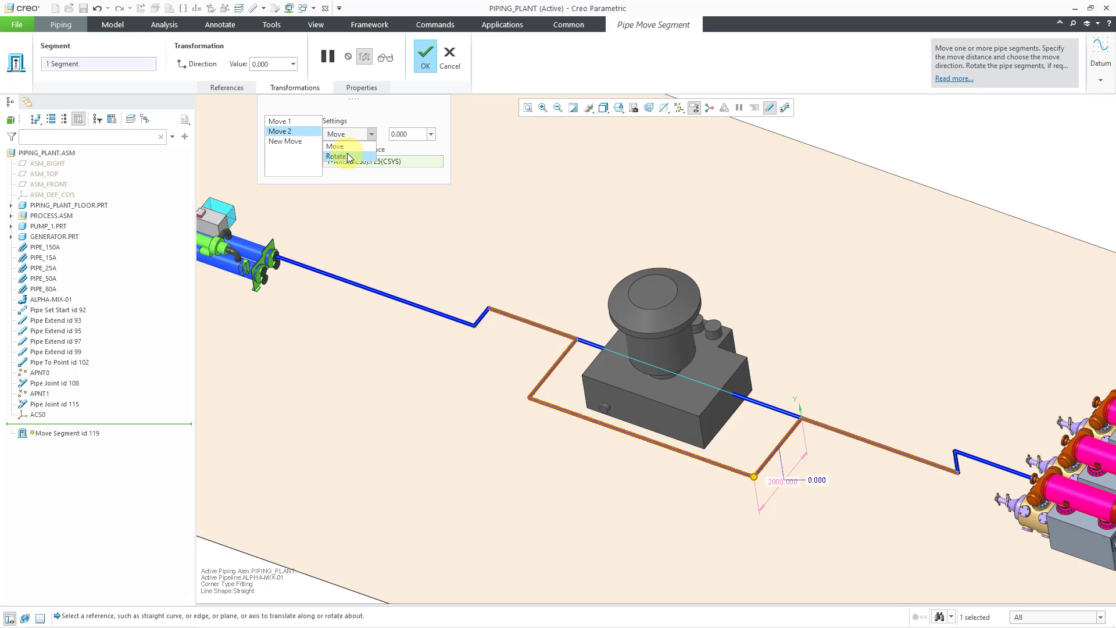
left_click(340, 156)
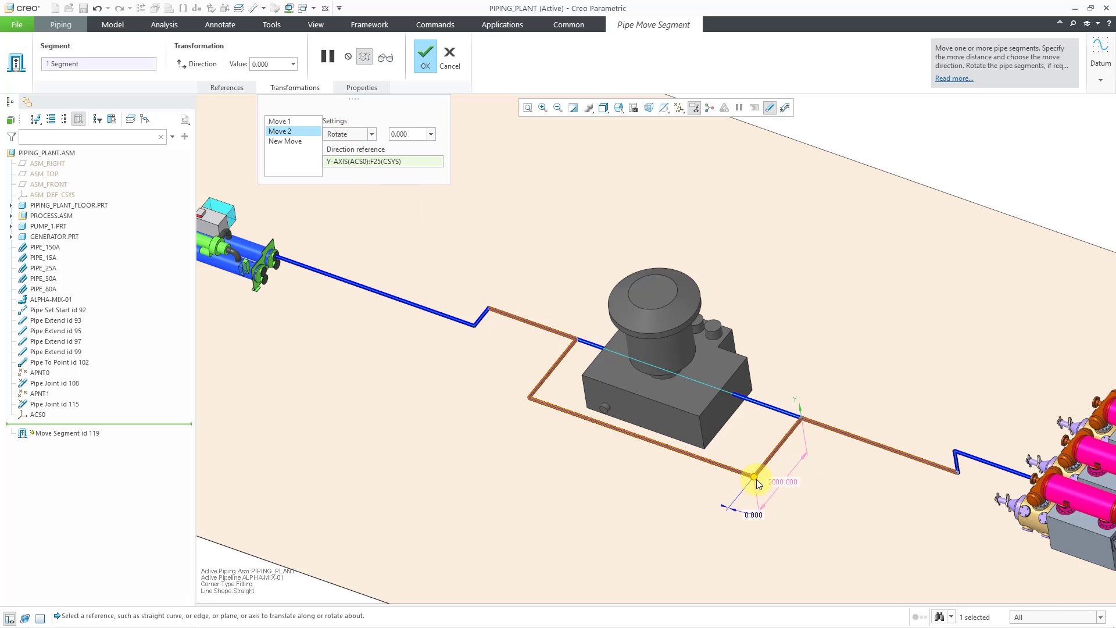
middle_click_drag(525, 433, 635, 455)
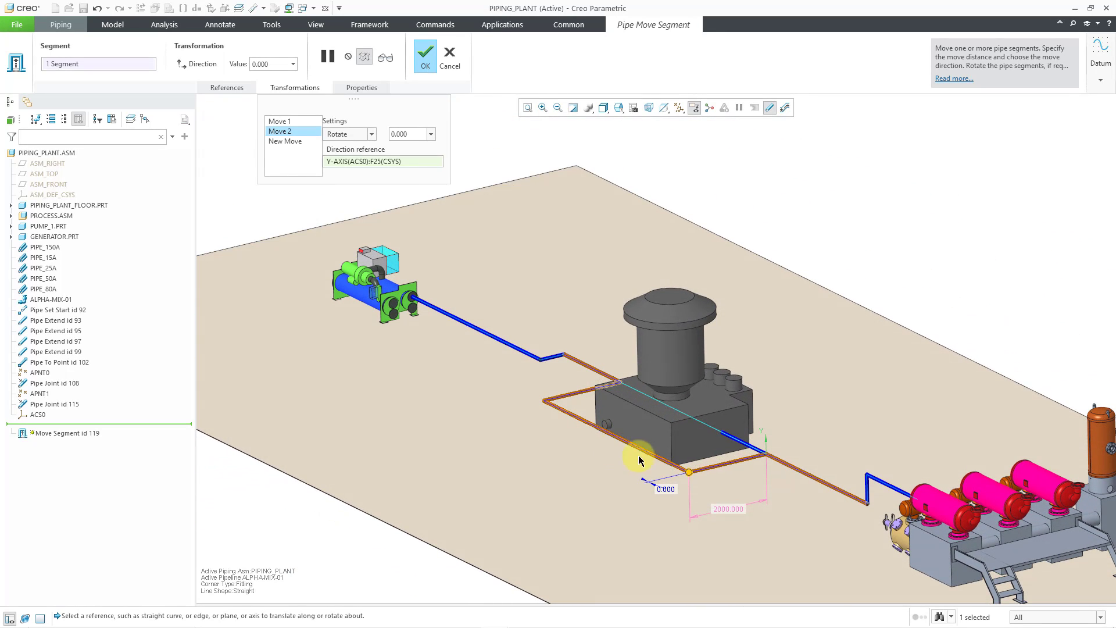
left_click_drag(692, 476, 666, 501)
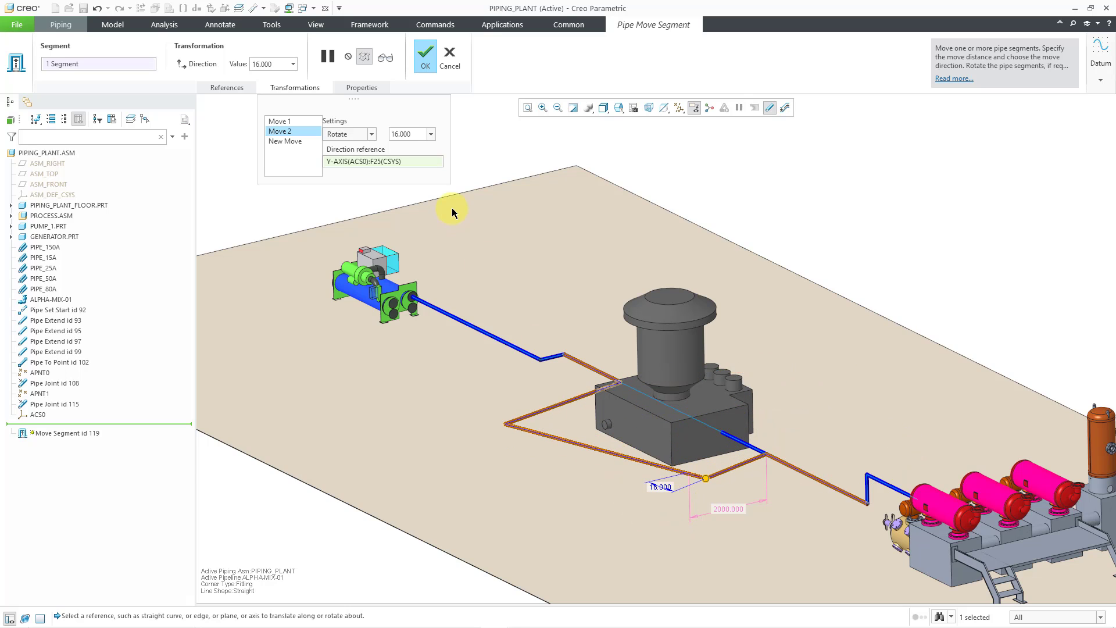
right_click(289, 133)
left_click(316, 150)
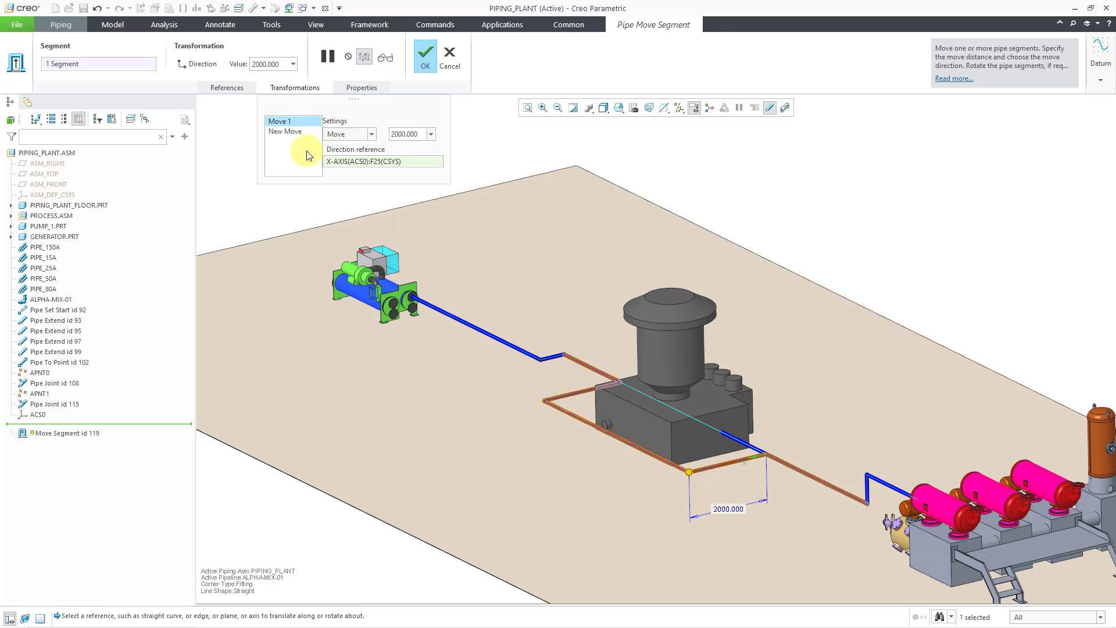
- Try a second transformation that rotates the segment about 298 degrees around an upper edge of the generator block, and delete that transformation
left_click(288, 132)
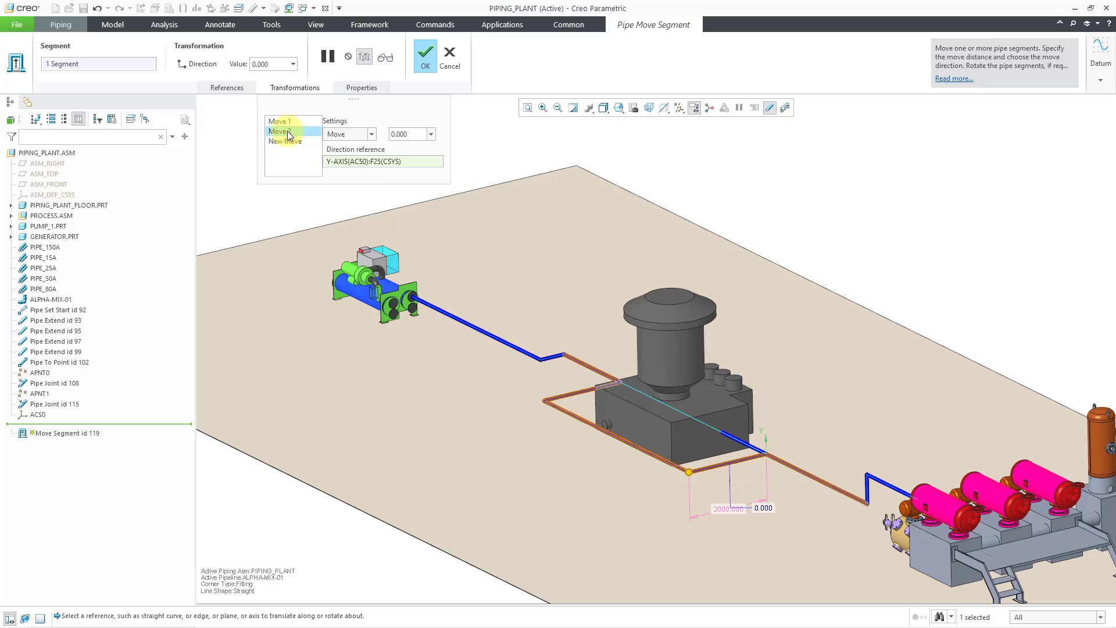
scroll(728, 299, "down", 1)
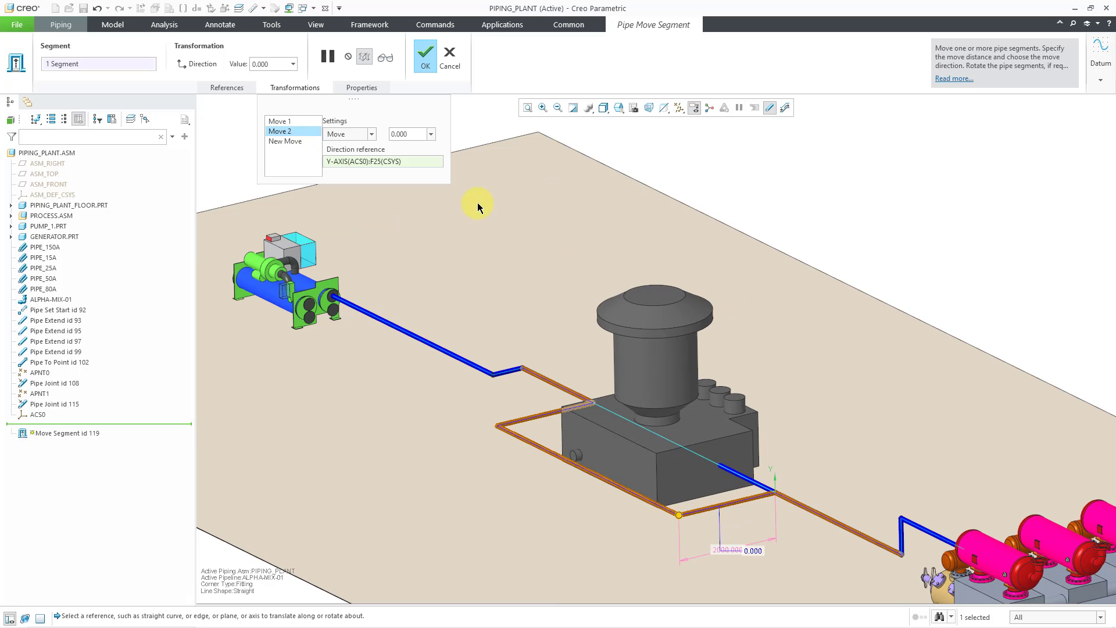
left_click(370, 137)
left_click(358, 155)
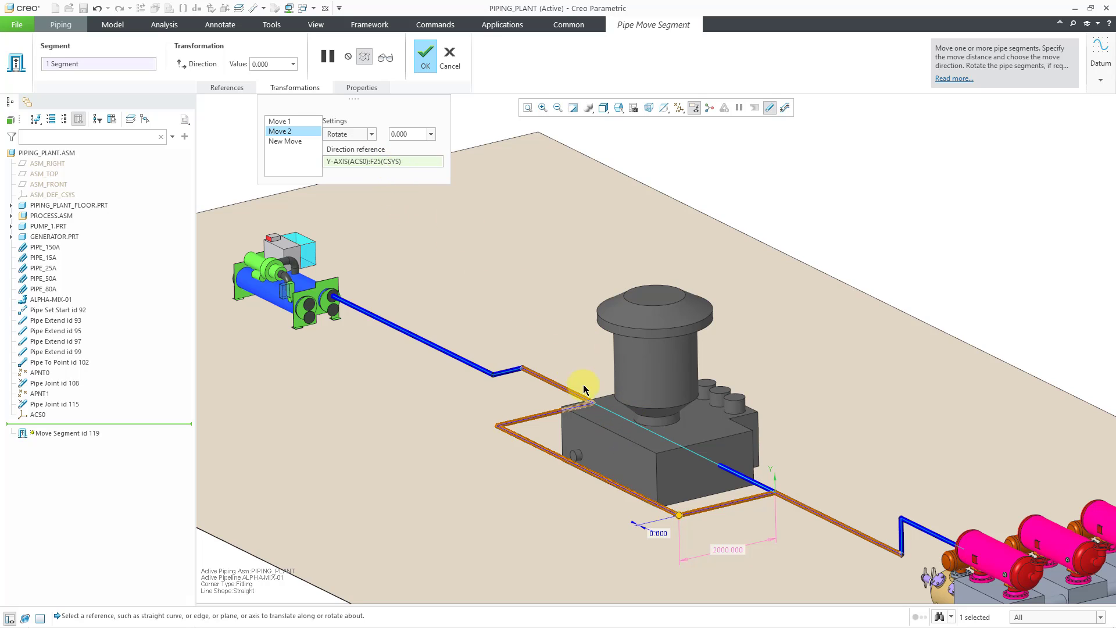
left_click(636, 441)
middle_click_drag(619, 364, 705, 455)
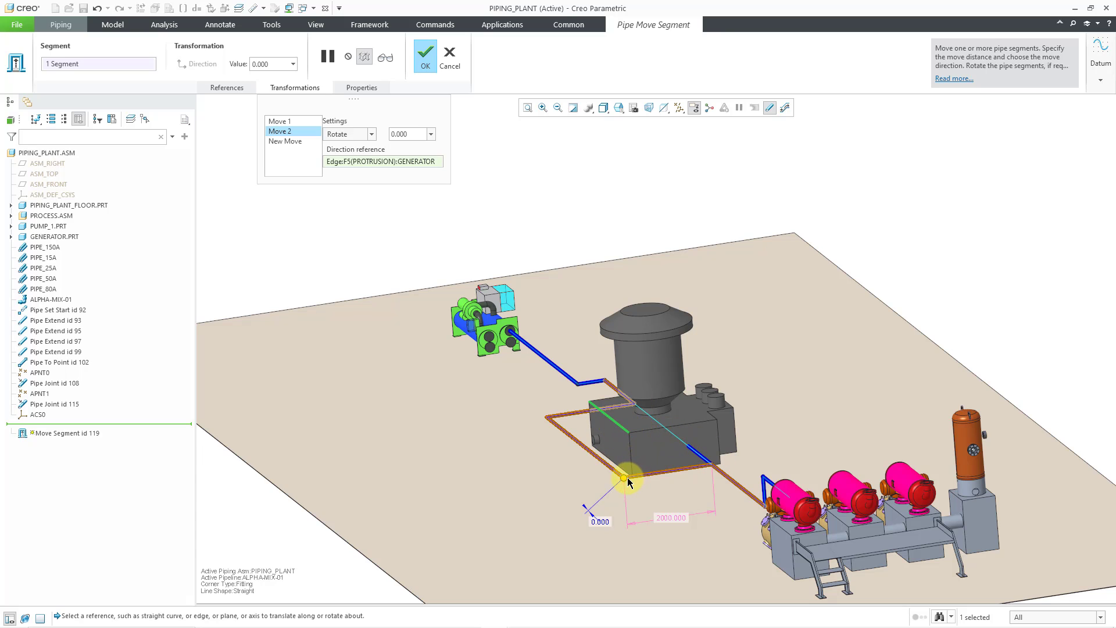
left_click_drag(628, 481, 487, 405)
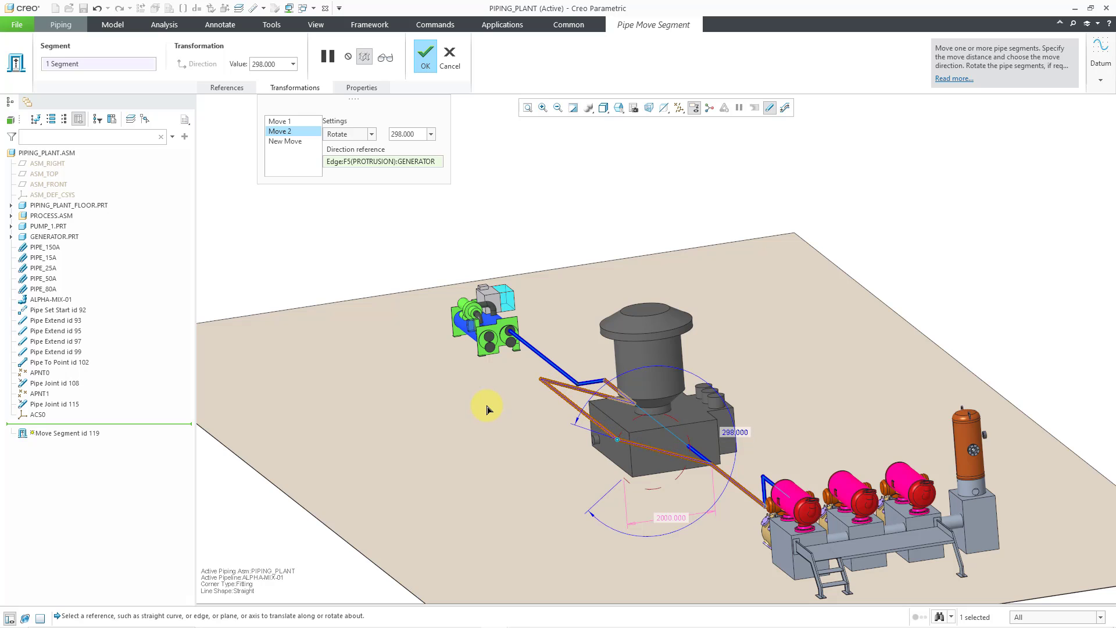
right_click(285, 133)
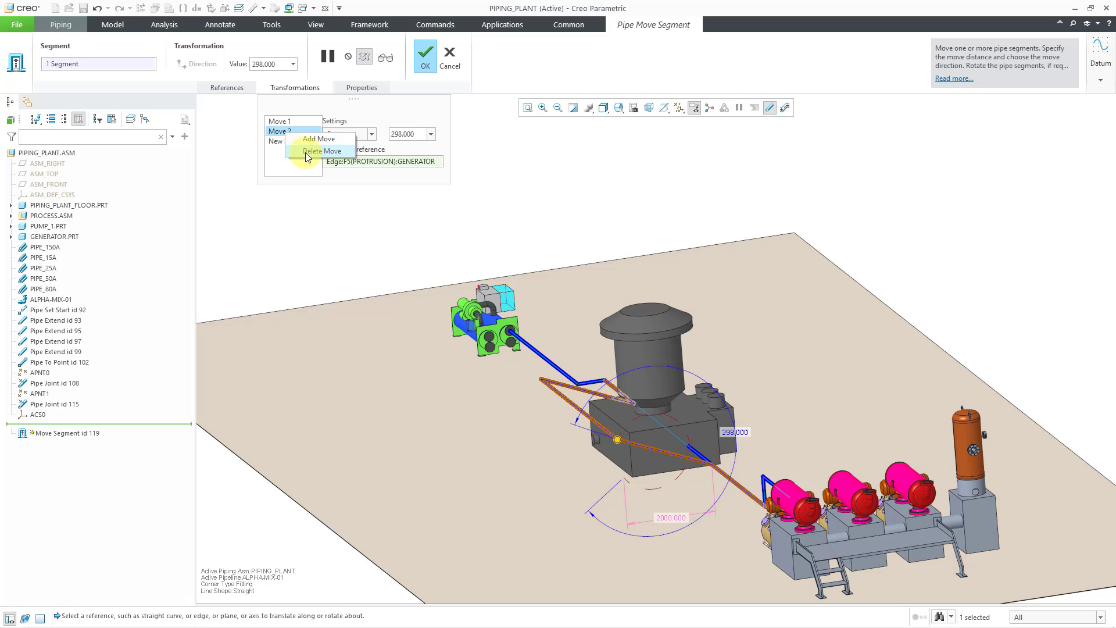
left_click(307, 152)
- Complete the pipe segment move with only the X-axis translation around the generator
middle_click_drag(630, 292, 618, 250)
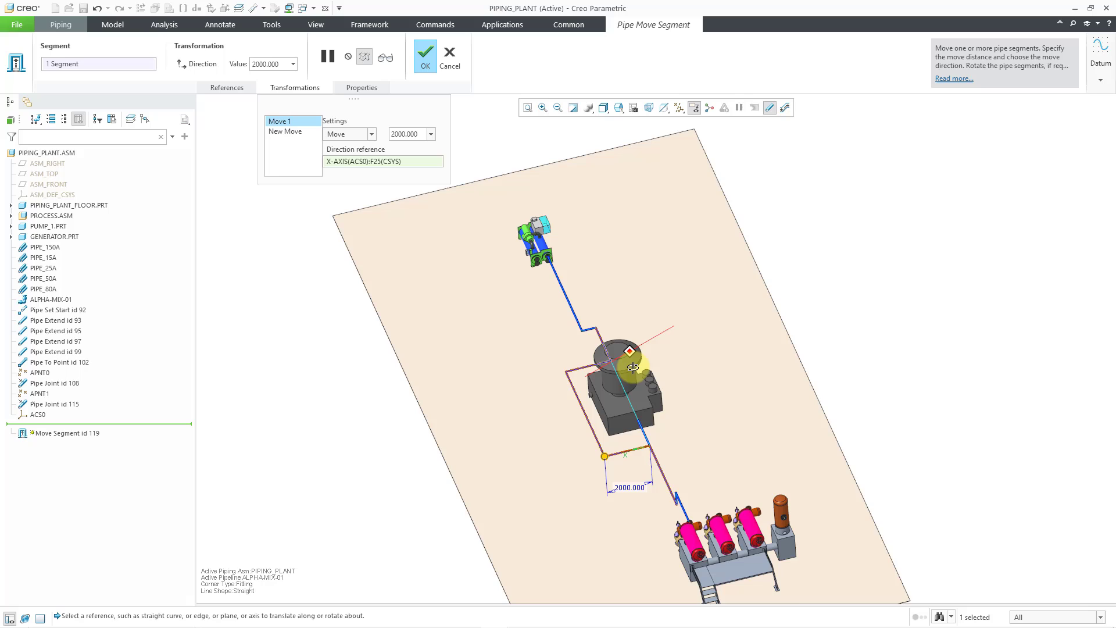
scroll(630, 371, "up", 2)
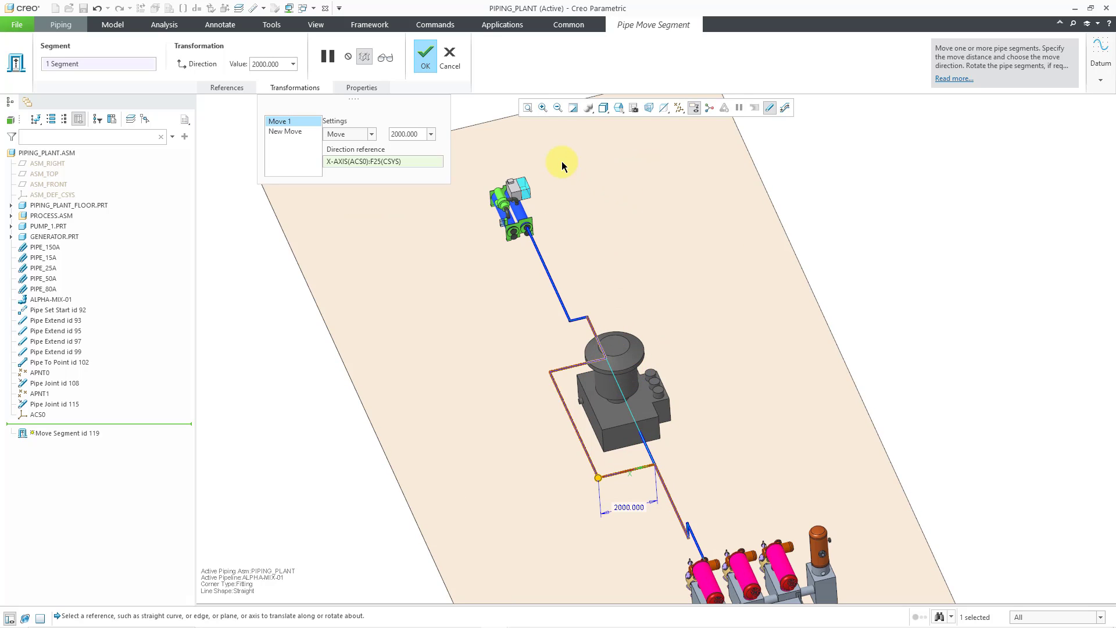
left_click(429, 61)
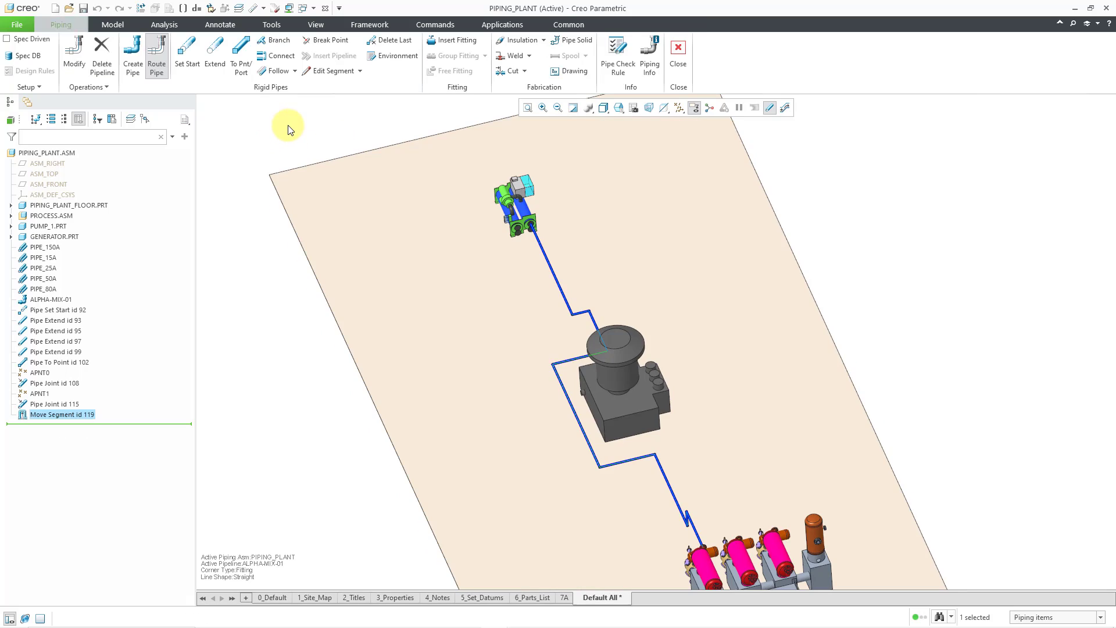